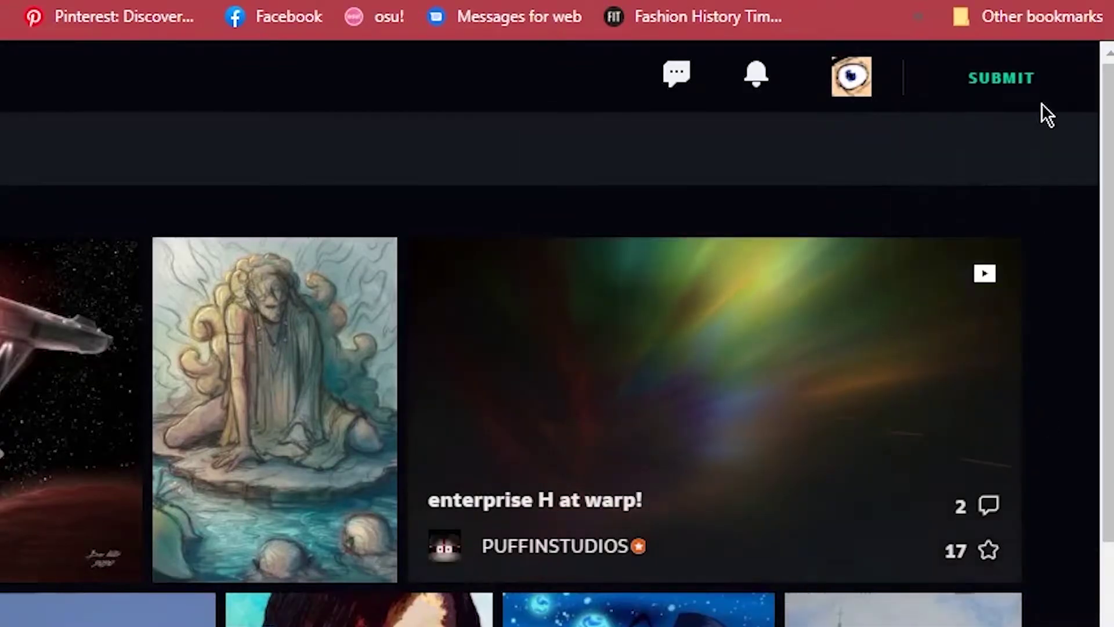
Open the DeviantArt Muro drawing tool and draw two small test squiggles with the Basic brush
mouse_move(1003, 79)
mouse_move(1007, 554)
left_click(795, 455)
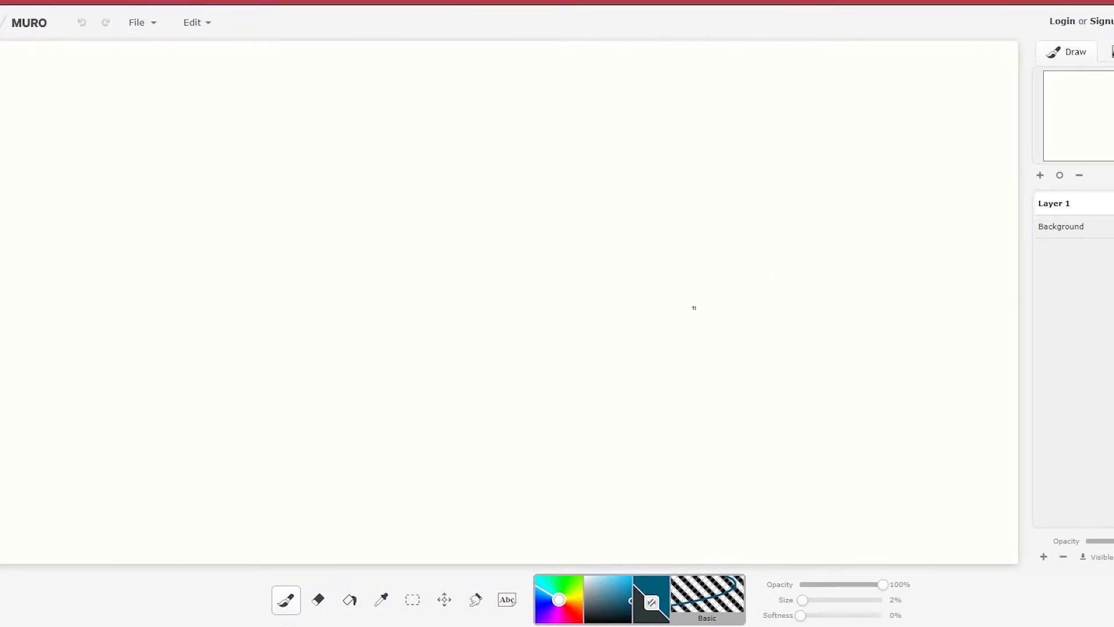
left_click_drag(657, 347, 711, 293)
left_click_drag(712, 347, 759, 335)
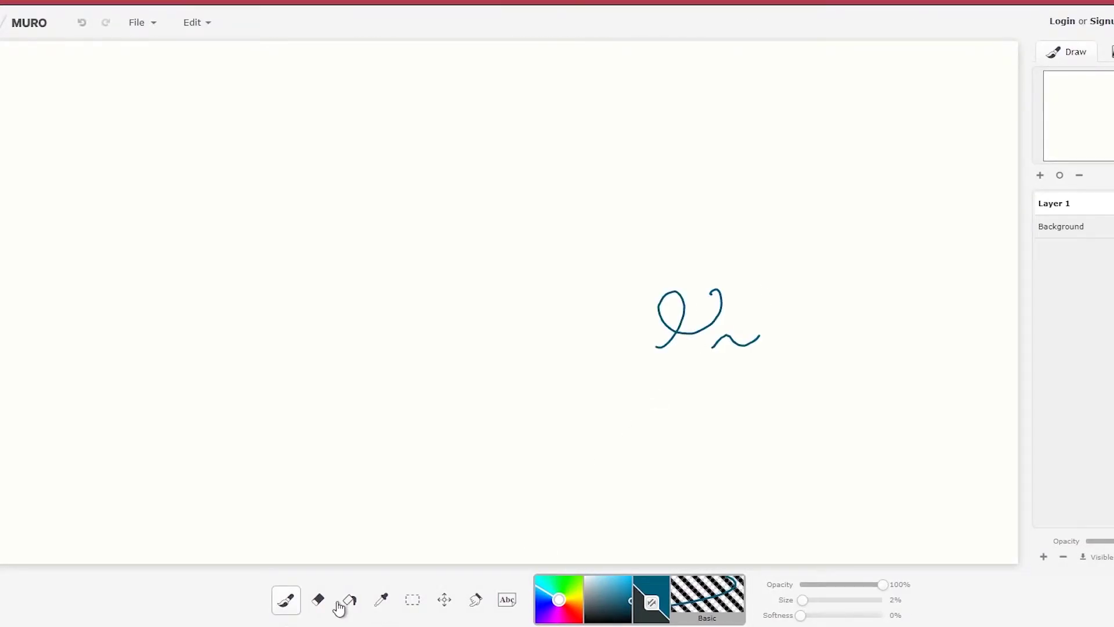
Draw several test curves, loops and a long horizontal stroke across the canvas with the Paintbrush brush at 18% size and 75% softness
left_click_drag(302, 539, 415, 372)
mouse_move(549, 415)
left_mouse_down()
mouse_move(557, 491)
mouse_move(592, 452)
left_mouse_up()
left_click_drag(767, 442, 803, 428)
mouse_move(933, 303)
left_mouse_down()
mouse_move(385, 313)
mouse_move(295, 331)
left_mouse_up()
mouse_move(409, 249)
left_mouse_down()
mouse_move(485, 194)
mouse_move(367, 264)
left_mouse_up()
mouse_move(581, 429)
left_mouse_down()
mouse_move(646, 425)
mouse_move(745, 332)
mouse_move(777, 383)
mouse_move(763, 366)
left_mouse_up()
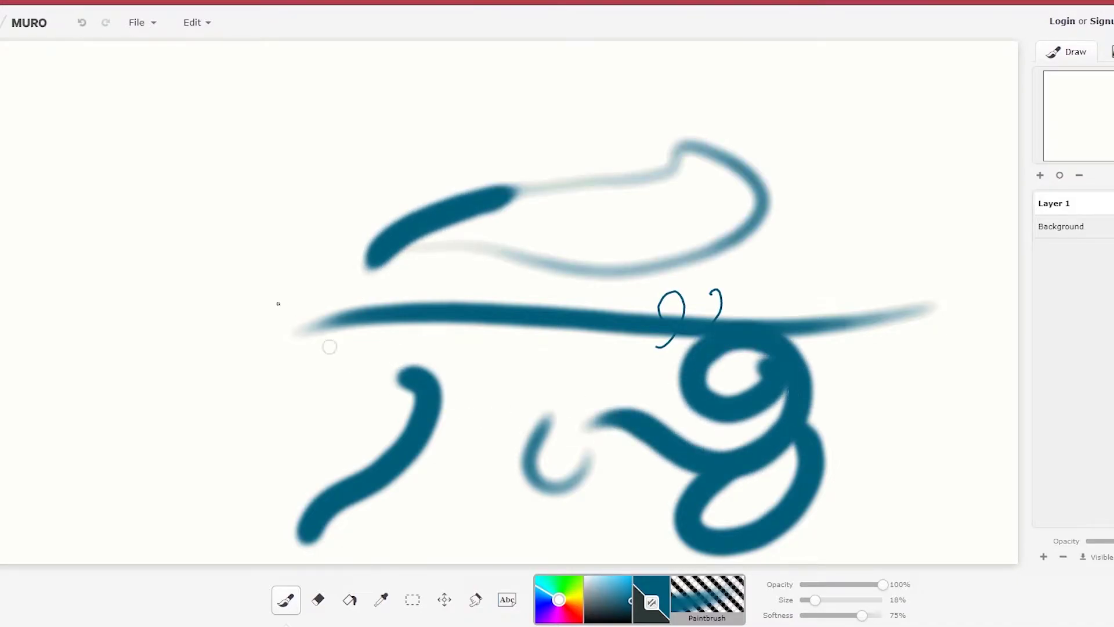
Letter the word "Beans" diagonally beside the test strokes with the Paintbrush brush
left_click_drag(227, 210, 259, 194)
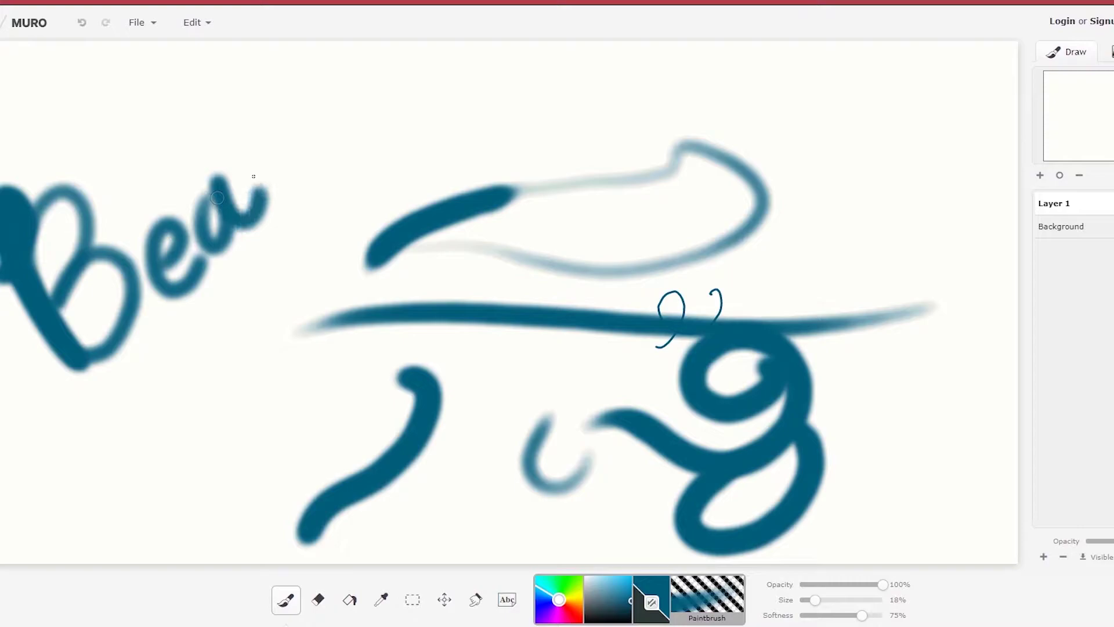
mouse_move(245, 154)
left_mouse_down()
mouse_move(277, 208)
mouse_move(302, 184)
left_mouse_up()
mouse_move(327, 96)
left_mouse_down()
mouse_move(315, 107)
mouse_move(386, 125)
mouse_move(325, 155)
left_mouse_up()
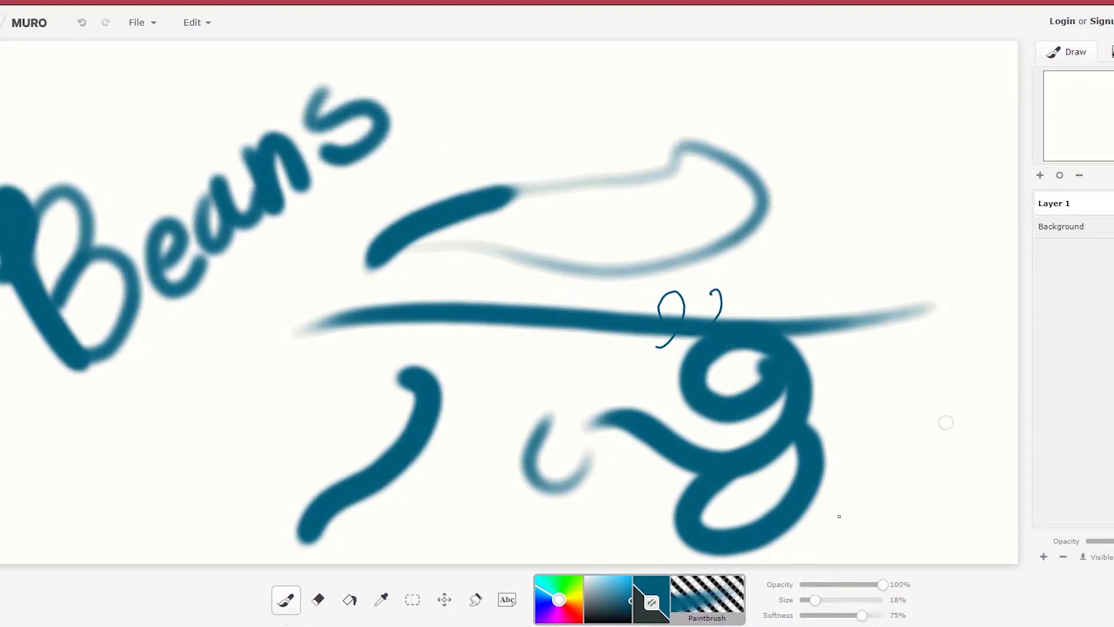
Draw a looping test stroke with the Calligraphy brush and a long zigzagging one with the Drippy brush
mouse_move(239, 503)
left_mouse_down()
mouse_move(249, 437)
mouse_move(241, 500)
mouse_move(240, 326)
left_mouse_up()
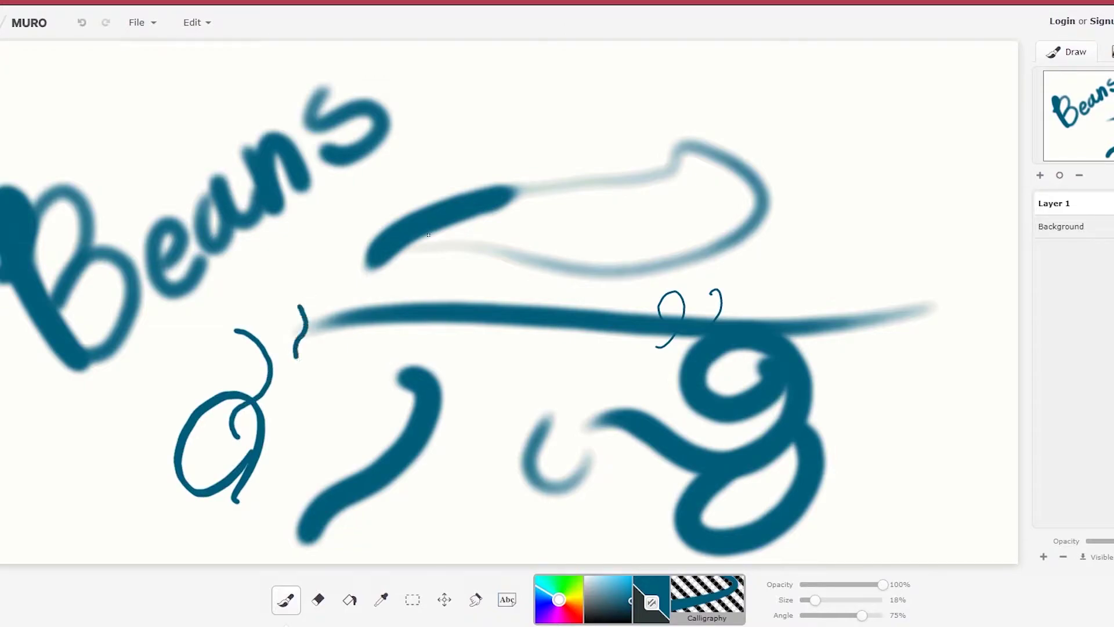
left_click(706, 599)
left_click(718, 495)
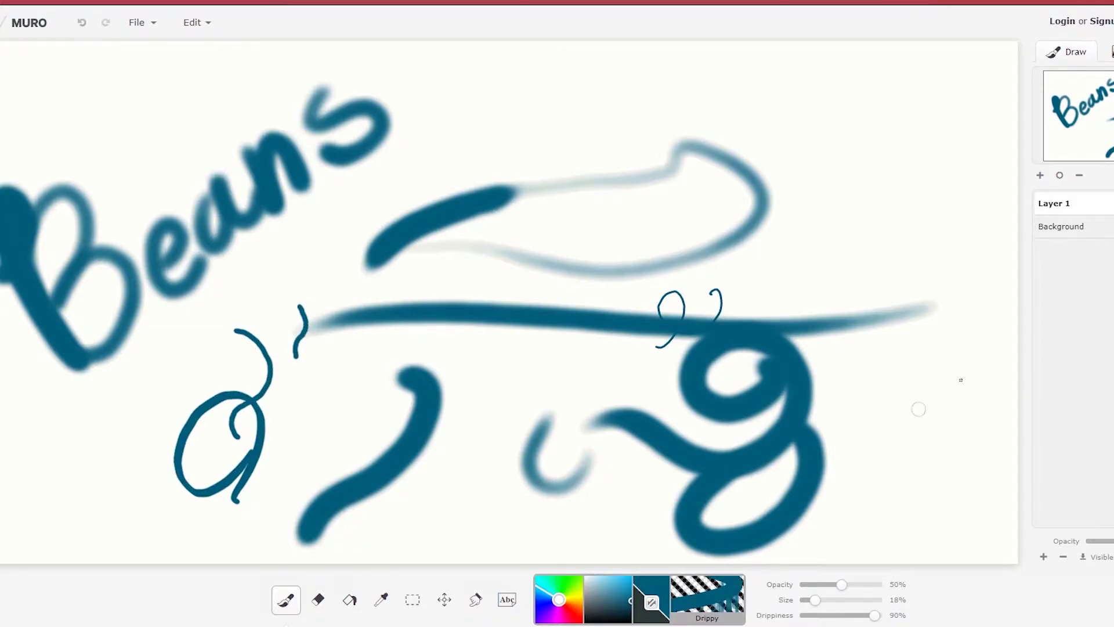
mouse_move(967, 372)
left_mouse_down()
mouse_move(665, 504)
mouse_move(864, 483)
left_mouse_up()
Draw test strokes with the spiky zigzag brush and a filled blob with the Rough brush at 36% size
key("Down")
mouse_move(833, 424)
left_mouse_down()
mouse_move(815, 192)
mouse_move(865, 229)
left_mouse_up()
key("Down")
mouse_move(725, 261)
left_mouse_down()
mouse_move(845, 285)
mouse_move(789, 210)
mouse_move(734, 232)
left_mouse_up()
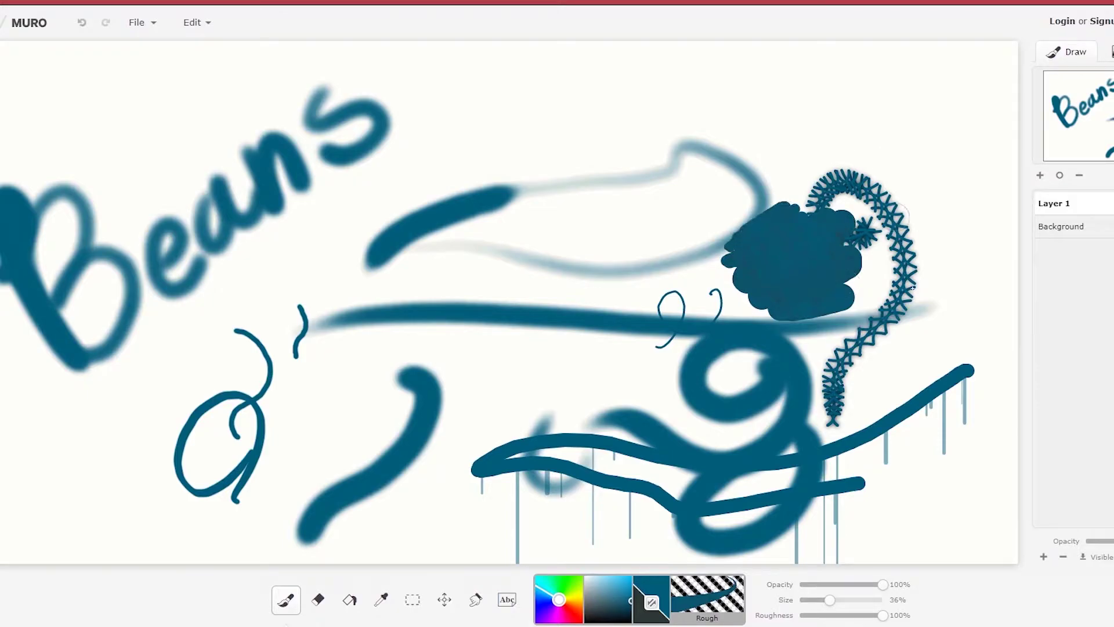
left_click(772, 625)
mouse_move(563, 347)
left_mouse_down()
mouse_move(635, 359)
mouse_move(615, 387)
mouse_move(644, 374)
mouse_move(615, 366)
mouse_move(638, 372)
left_mouse_up()
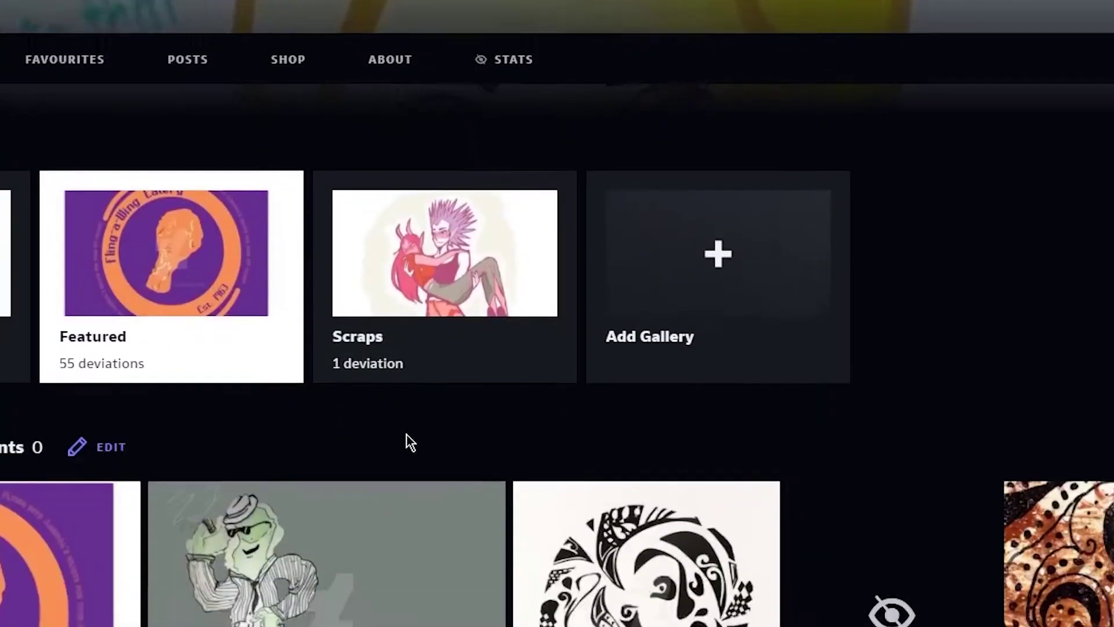
Look through the old drawings in the Featured gallery on the DeviantArt profile
scroll(408, 441, "down", 8)
scroll(408, 443, "down", 12)
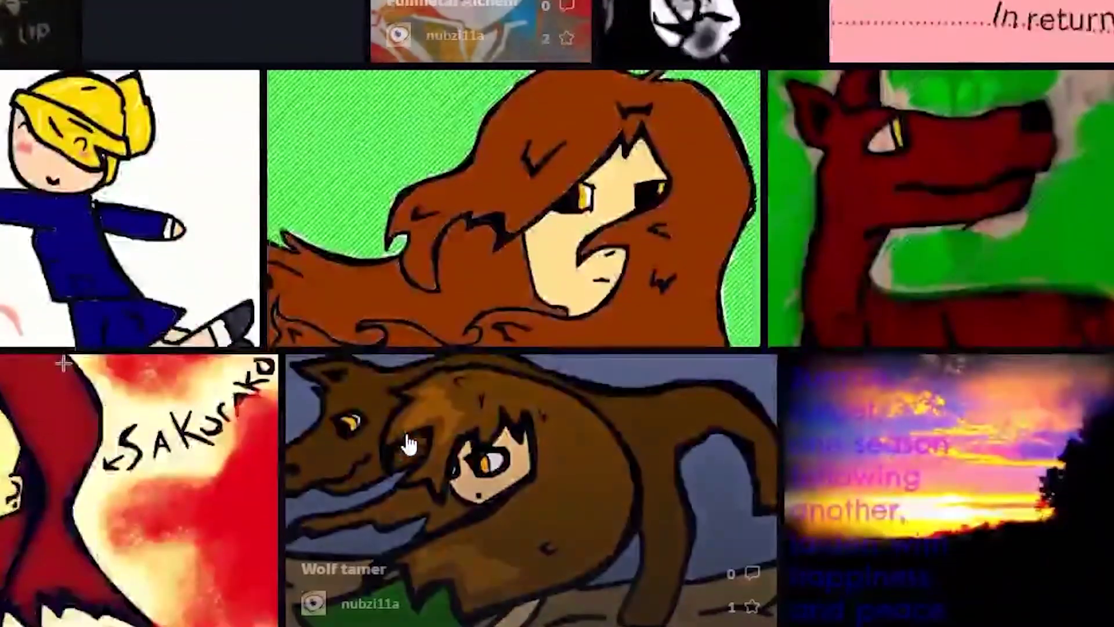
scroll(406, 442, "down", 6)
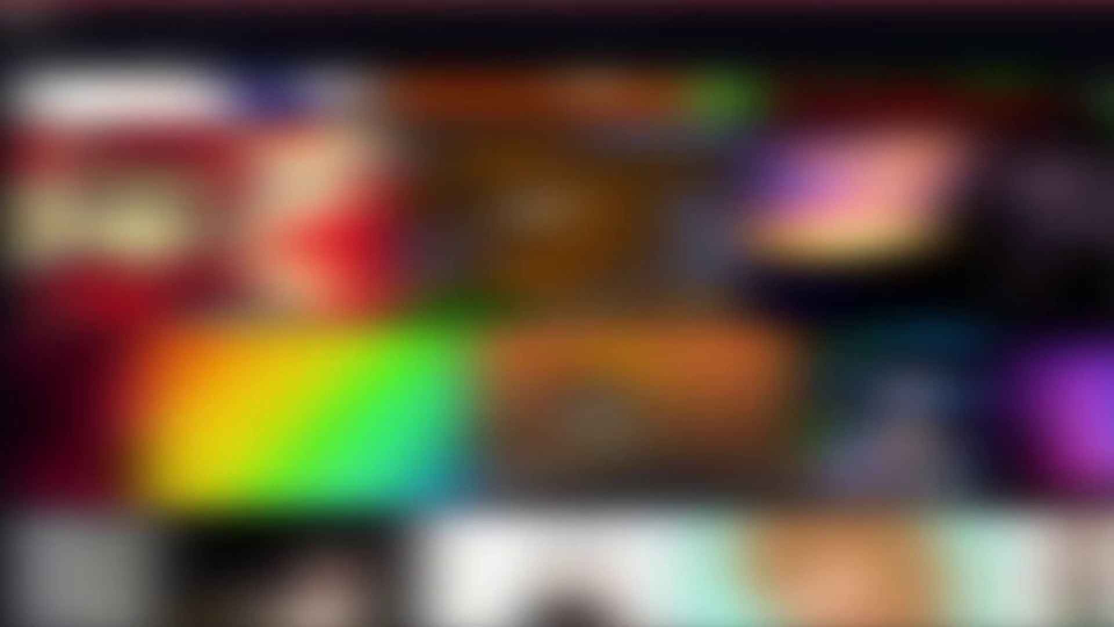
scroll(557, 418, "down", 4)
scroll(927, 487, "down", 4)
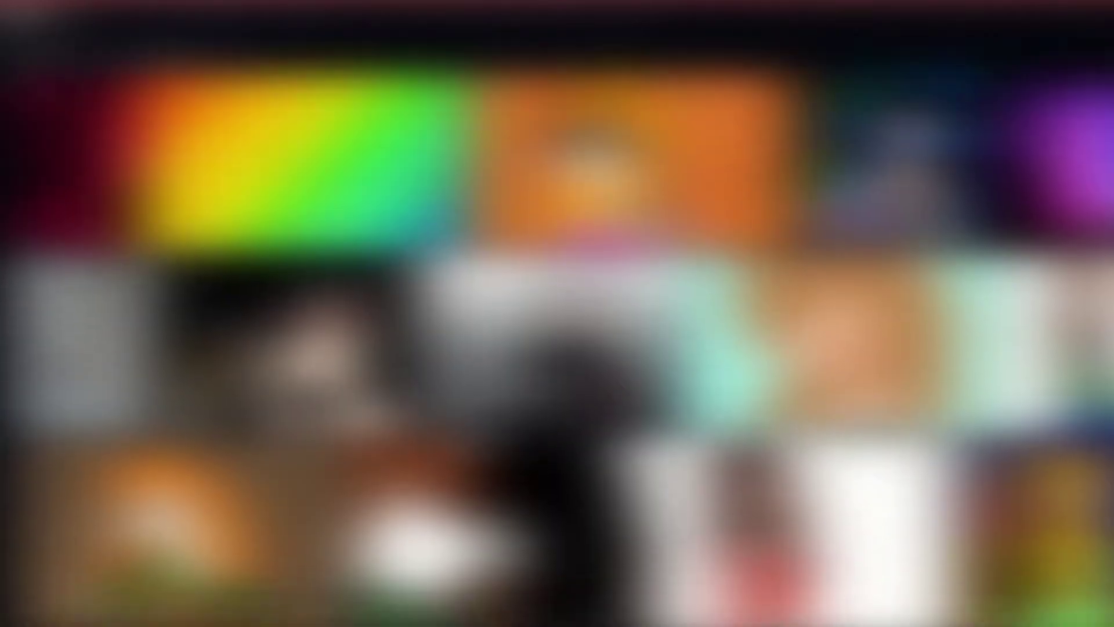
scroll(927, 486, "down", 4)
scroll(926, 486, "down", 6)
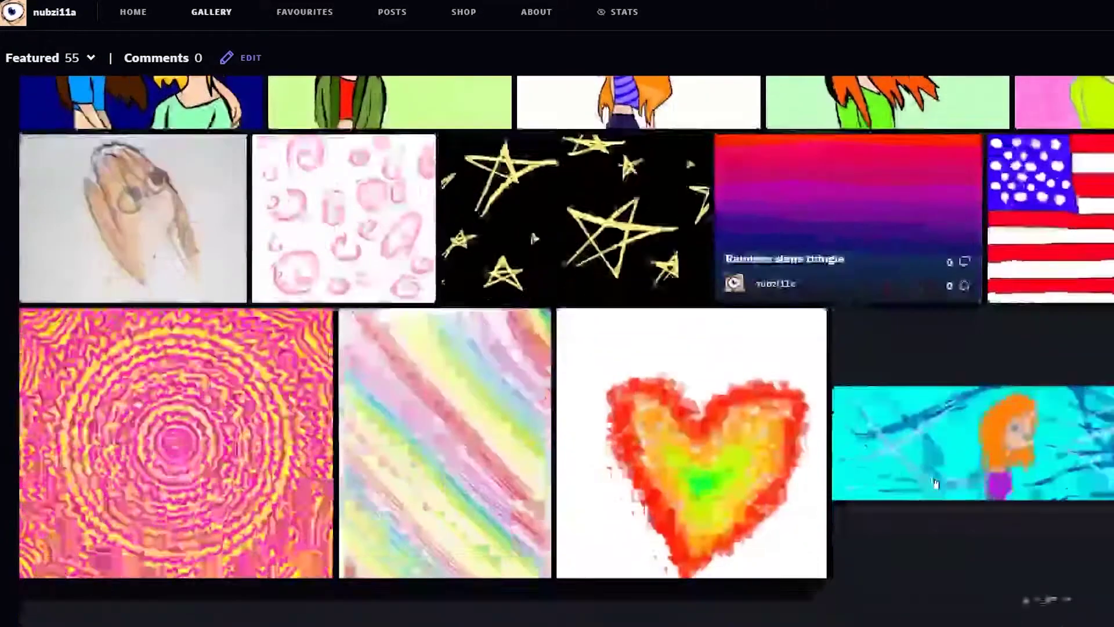
scroll(917, 450, "up", 7)
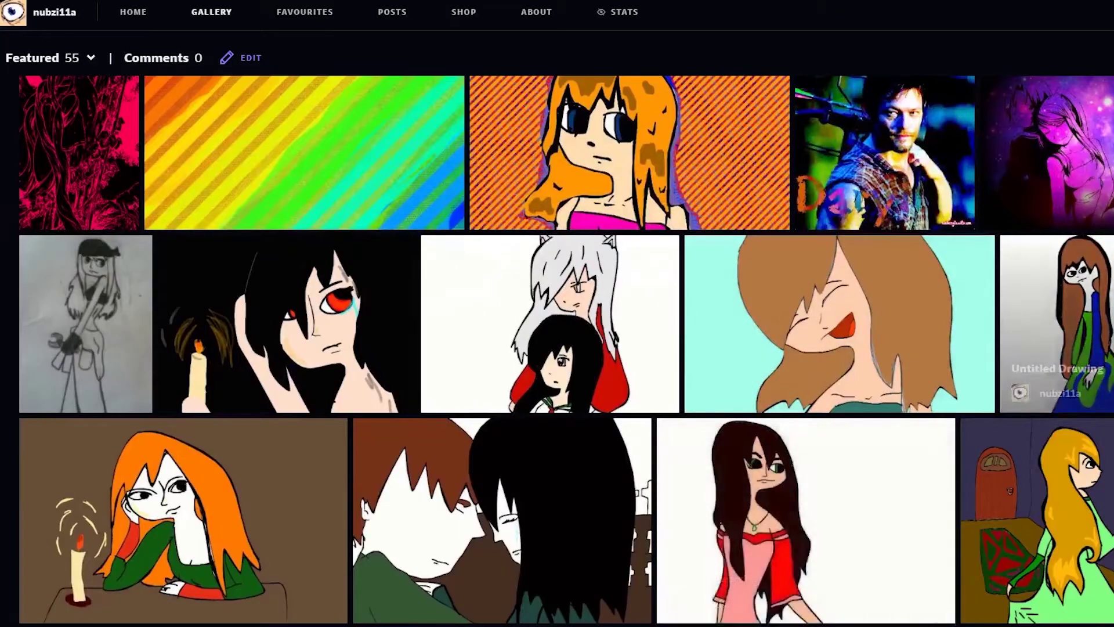
scroll(1056, 348, "up", 4)
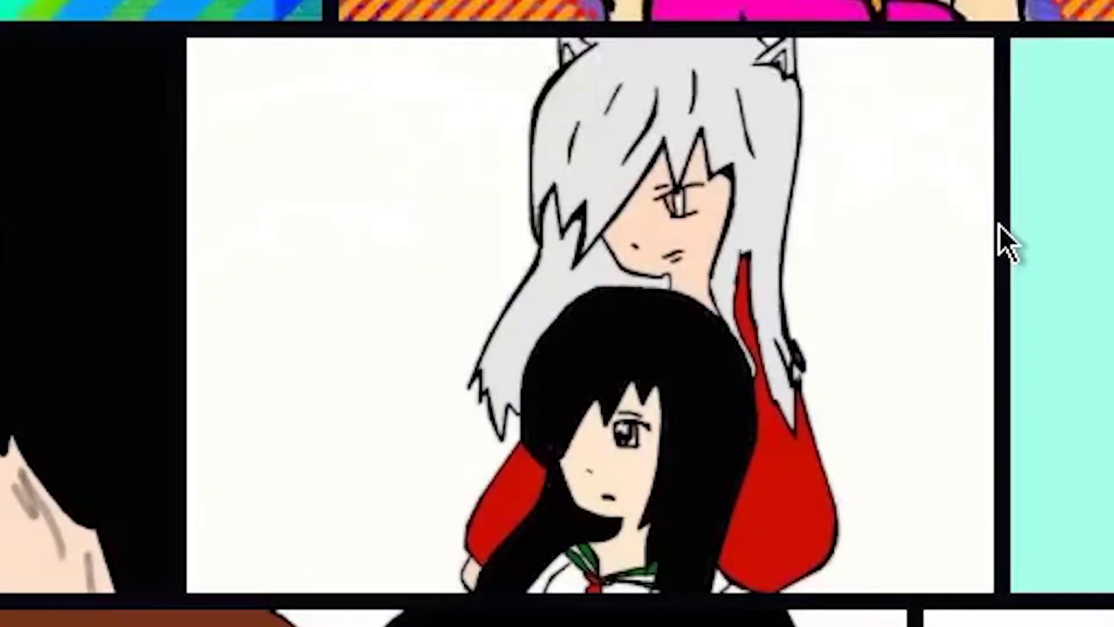
mouse_move(851, 293)
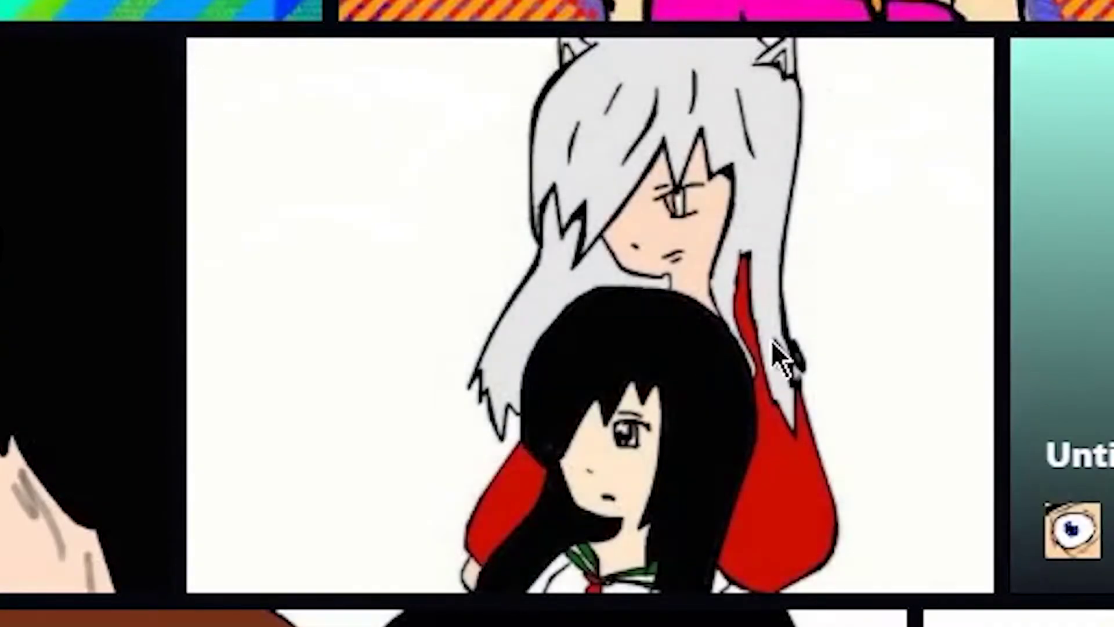
scroll(754, 278, "up", 15)
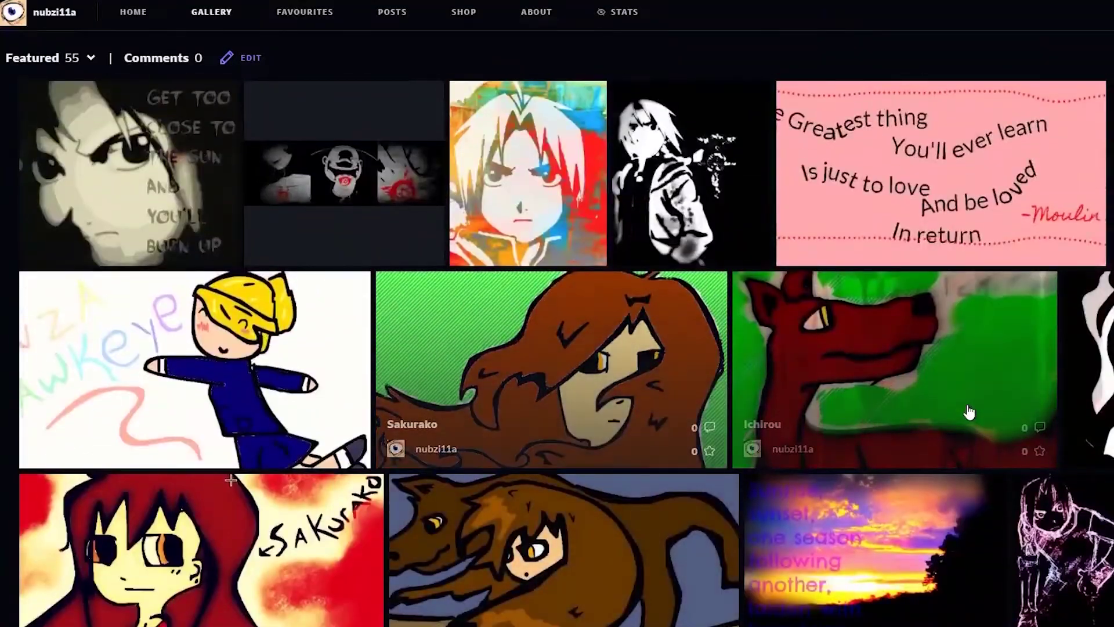
scroll(648, 299, "down", 10)
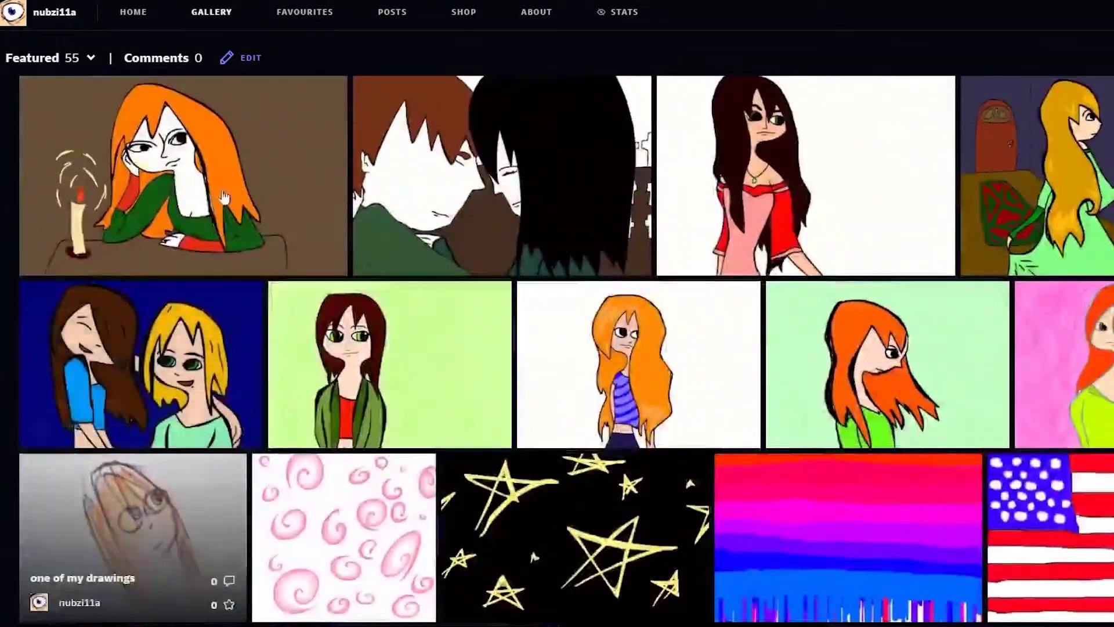
Open the drawing of the orange-haired woman leaning on a table beside a candle and examine it with its details
left_click(224, 197)
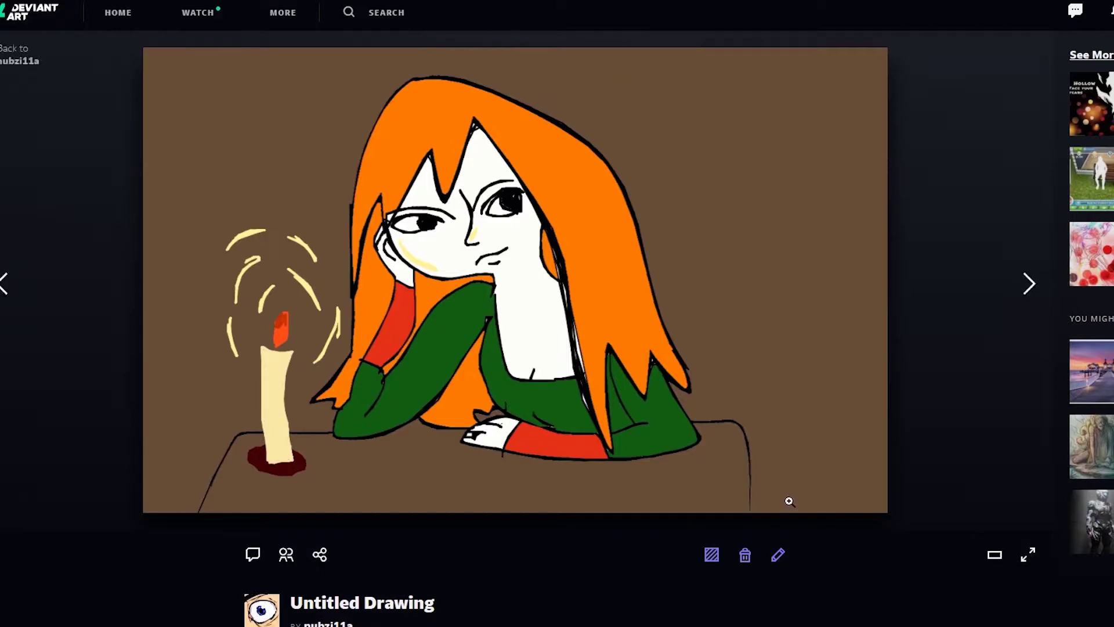
scroll(834, 579, "down", 3)
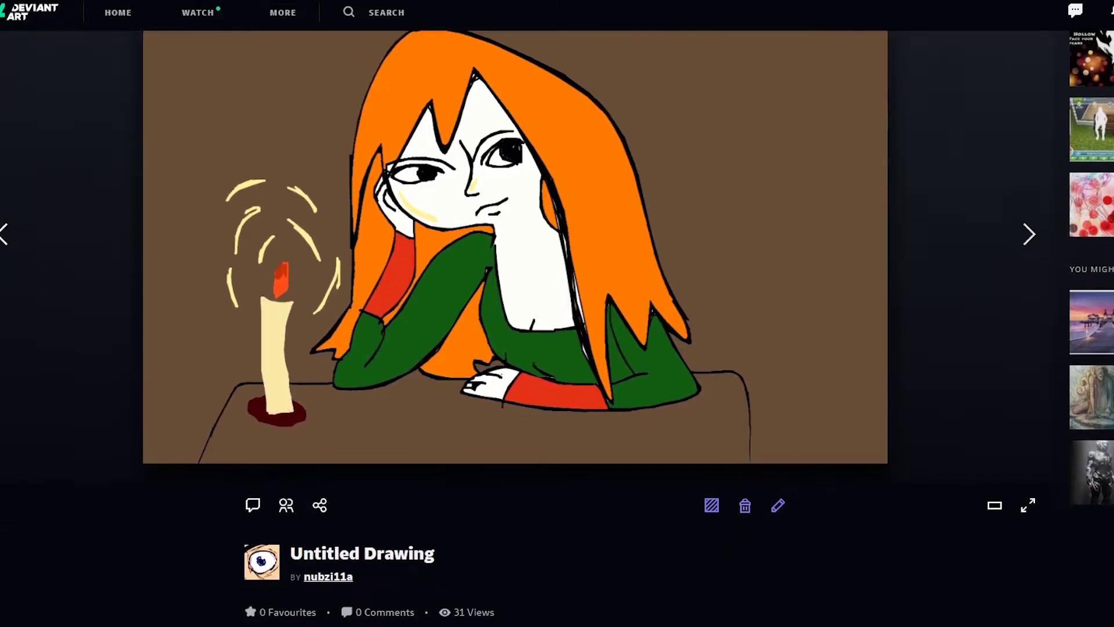
scroll(628, 327, "up", 3)
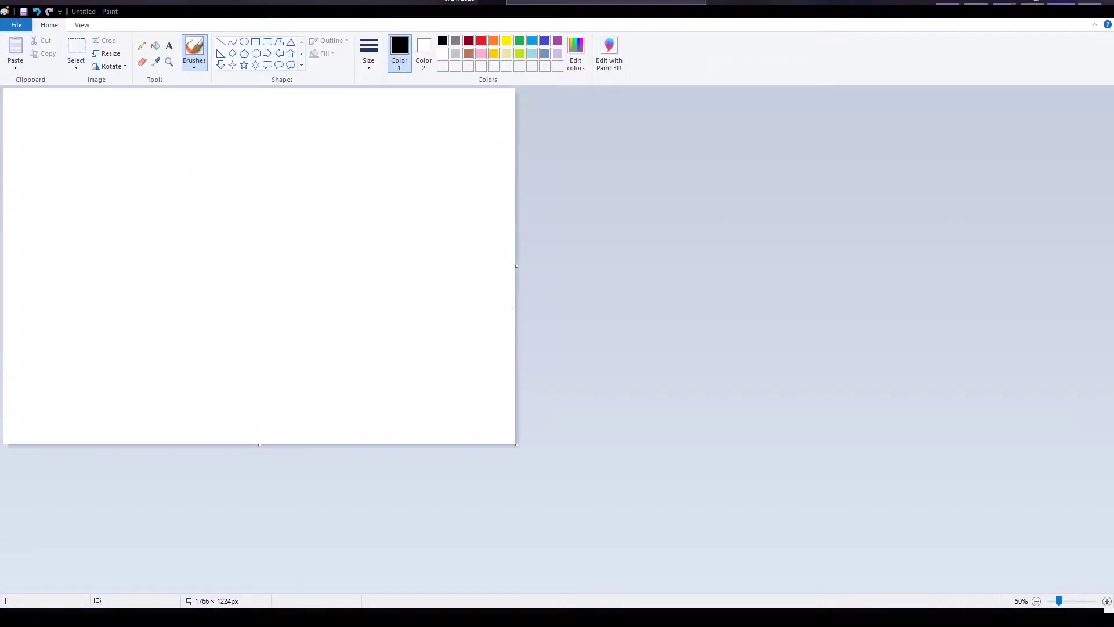
Switch to Paint and enlarge the blank canvas to 1900 × 1726 px
scroll(513, 308, "down", 1)
scroll(587, 343, "up", 2)
scroll(307, 286, "down", 1)
left_click_drag(517, 444, 1102, 588)
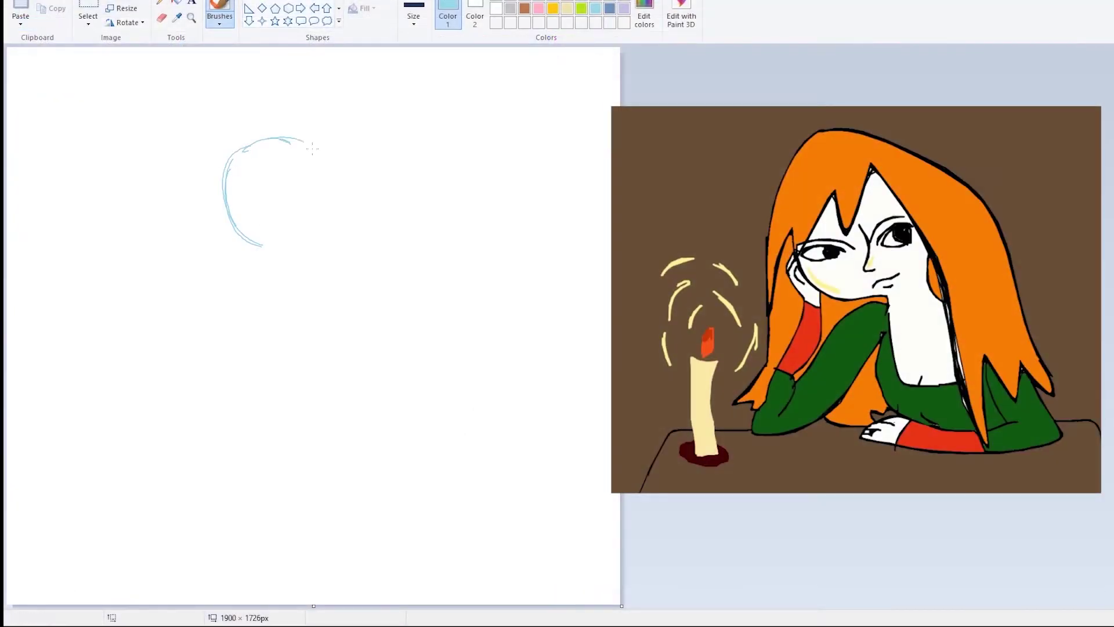
Sketch the woman's head circle, face guidelines and the arm propped under her chin in light blue
mouse_move(316, 143)
left_mouse_down()
mouse_move(322, 213)
mouse_move(237, 239)
mouse_move(319, 254)
mouse_move(273, 268)
mouse_move(322, 279)
mouse_move(238, 344)
mouse_move(260, 283)
mouse_move(327, 271)
mouse_move(238, 273)
mouse_move(252, 283)
mouse_move(207, 420)
left_mouse_up()
left_click_drag(208, 412, 254, 425)
left_click_drag(224, 301, 249, 424)
left_click_drag(270, 176, 311, 255)
left_click_drag(223, 224, 294, 184)
left_click_drag(277, 147, 319, 237)
Sketch the torso lines, the shoulder and the long hair falling on both sides of the head
left_click_drag(316, 276, 301, 391)
left_click_drag(314, 344, 329, 422)
left_click_drag(284, 136, 432, 366)
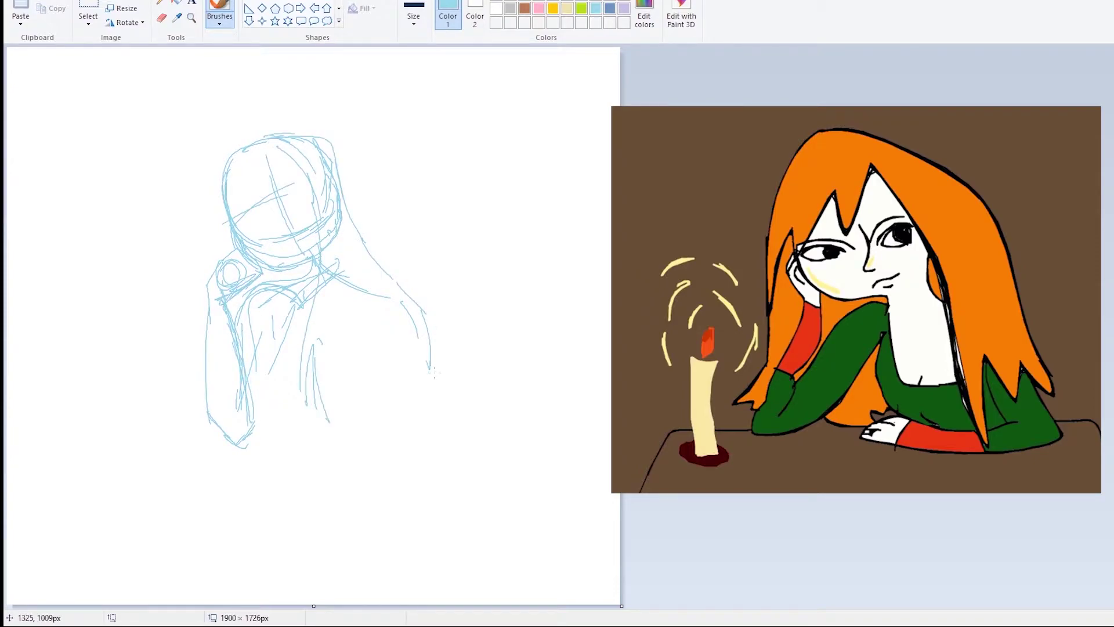
mouse_move(281, 185)
left_mouse_down()
mouse_move(177, 426)
mouse_move(226, 243)
mouse_move(251, 274)
mouse_move(220, 432)
left_mouse_up()
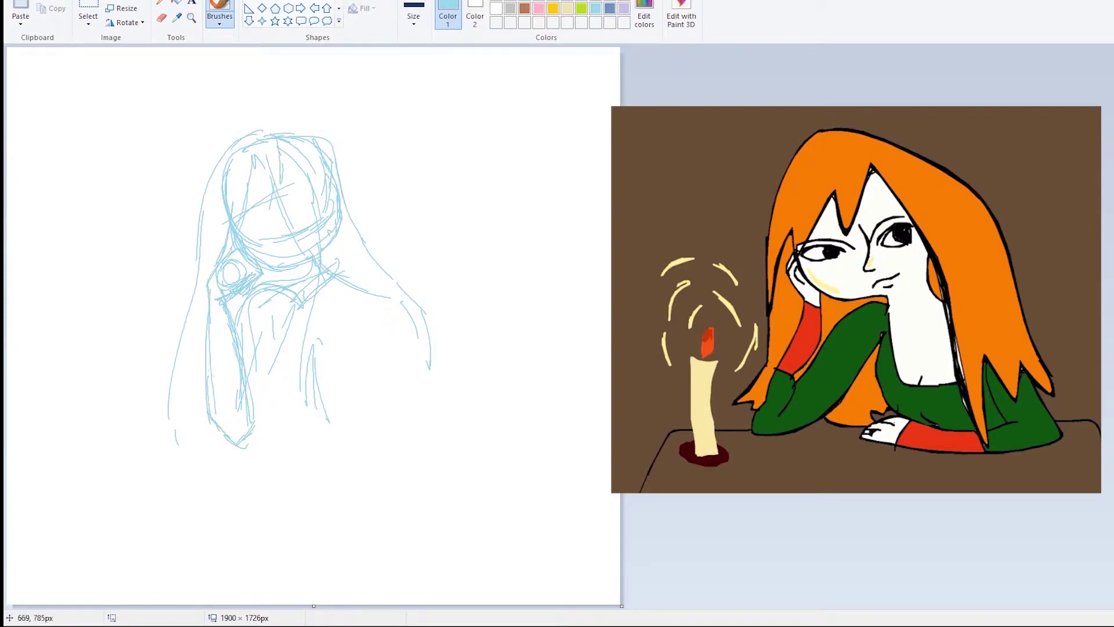
Sketch the neckline, sleeve and resting elbow, and add the fringe, eyes, nose and mouth to the face
left_click_drag(275, 301, 315, 365)
left_click_drag(337, 275, 391, 311)
left_click_drag(380, 313, 326, 368)
left_click_drag(406, 311, 425, 444)
left_click_drag(426, 444, 403, 416)
left_click_drag(383, 409, 415, 431)
left_click_drag(339, 429, 386, 450)
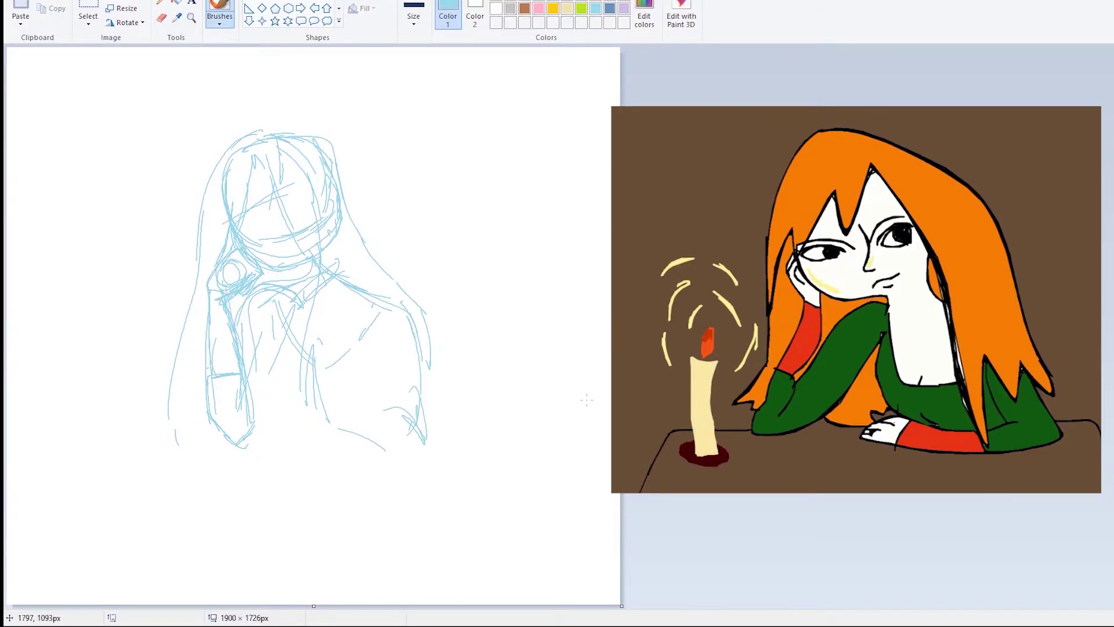
left_click_drag(293, 163, 248, 197)
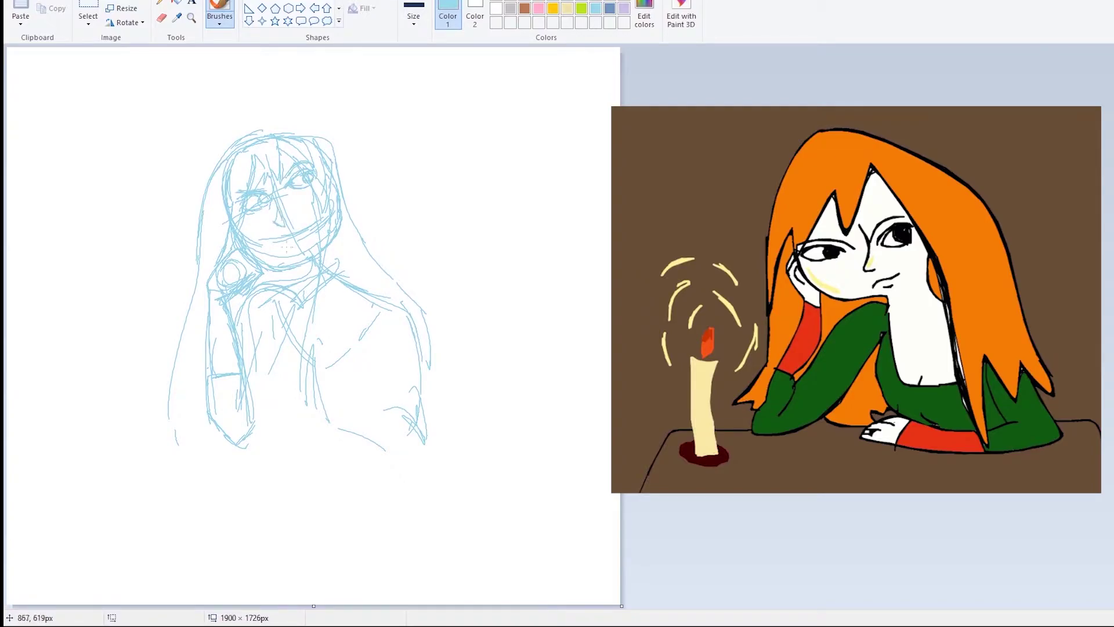
Sketch the forearm and hand resting on the table, the two receding table edges and the sleeve and hair lines
left_click_drag(302, 430, 399, 408)
left_click_drag(290, 444, 422, 443)
left_click_drag(210, 430, 53, 489)
mouse_move(313, 426)
left_mouse_down()
mouse_move(304, 455)
mouse_move(330, 445)
left_mouse_up()
mouse_move(378, 338)
left_mouse_down()
mouse_move(387, 414)
mouse_move(376, 410)
left_mouse_up()
mouse_move(466, 432)
left_mouse_down()
mouse_move(433, 435)
mouse_move(615, 550)
left_mouse_up()
left_click_drag(458, 431, 618, 552)
left_click_drag(289, 429, 255, 432)
left_click_drag(348, 284, 321, 414)
left_click_drag(429, 357, 425, 398)
left_click_drag(432, 316, 435, 409)
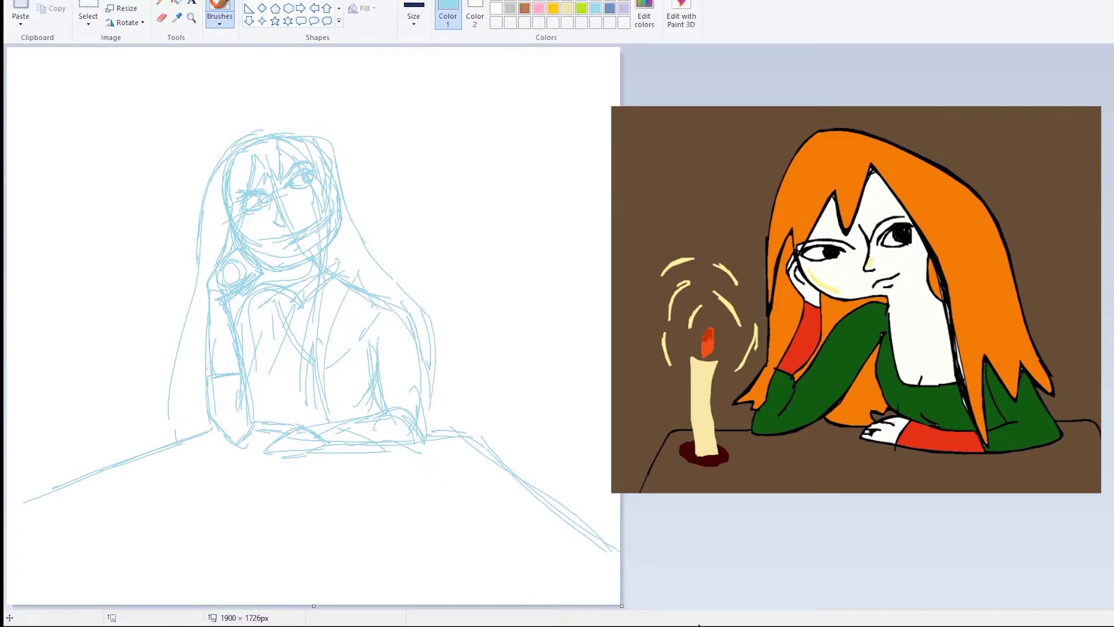
Erase the stray lines beneath the resting forearm and along the table's edge
left_click(161, 18)
left_click_drag(389, 448, 298, 459)
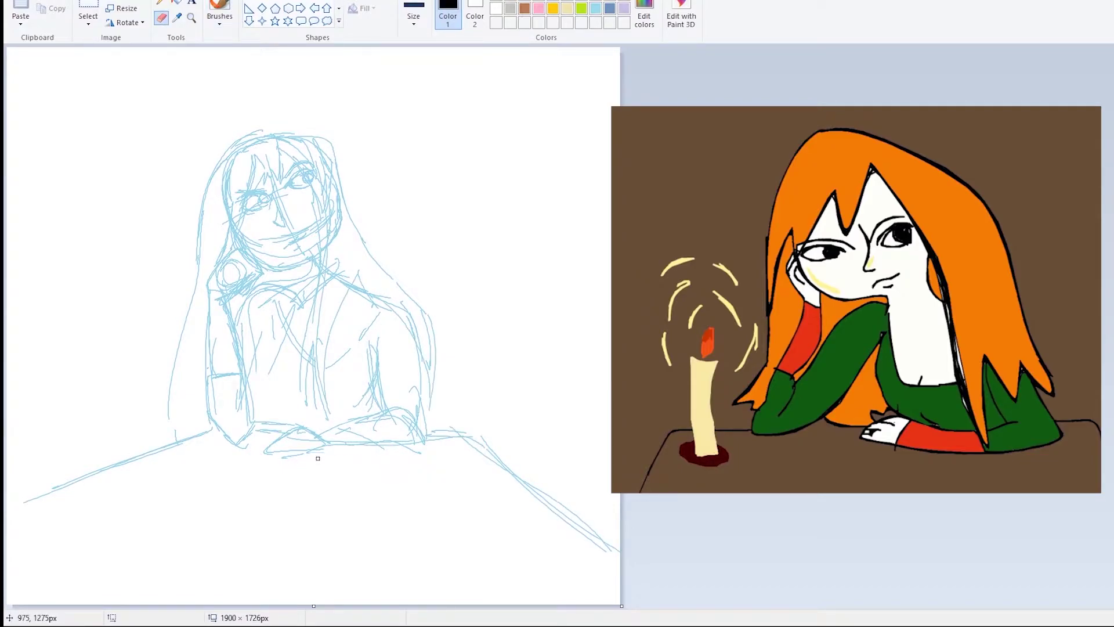
left_click_drag(574, 514, 610, 546)
Paint over the surplus construction lines around the propped hand and forearm with a white brush
left_click(219, 8)
left_click(413, 16)
left_click(496, 8)
mouse_move(216, 383)
left_mouse_down()
mouse_move(215, 409)
mouse_move(212, 311)
left_mouse_up()
left_click_drag(259, 245, 246, 267)
left_click_drag(234, 262, 221, 285)
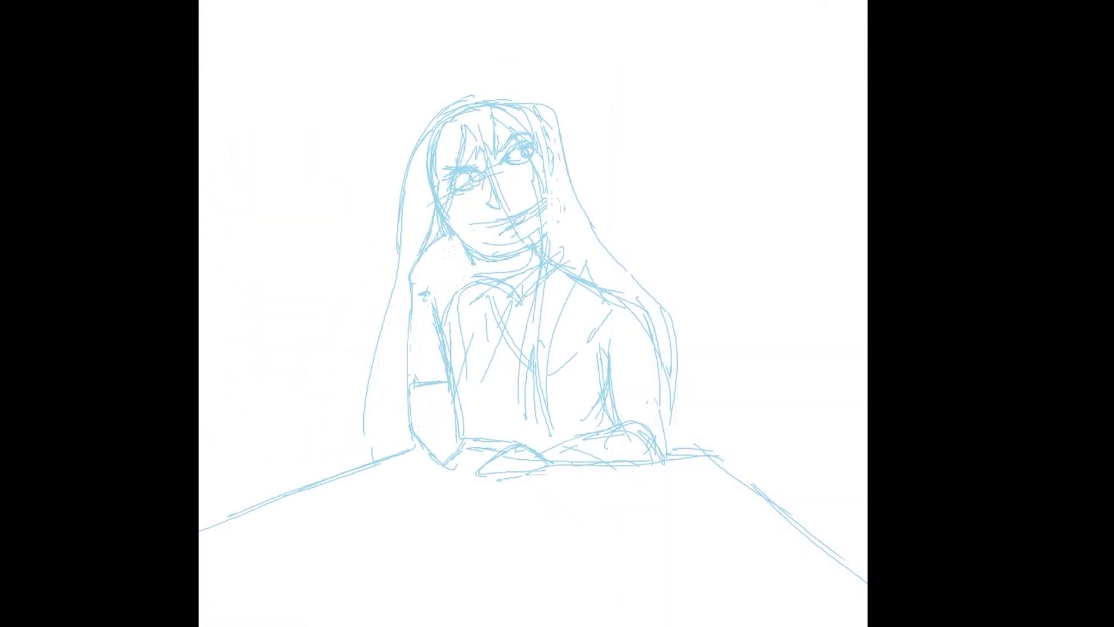
Erase the head circle, face guidelines and mouth, and clean up the overlapping hair outline
left_click_drag(552, 199, 531, 164)
mouse_move(450, 192)
left_mouse_down()
mouse_move(432, 134)
mouse_move(429, 219)
left_mouse_up()
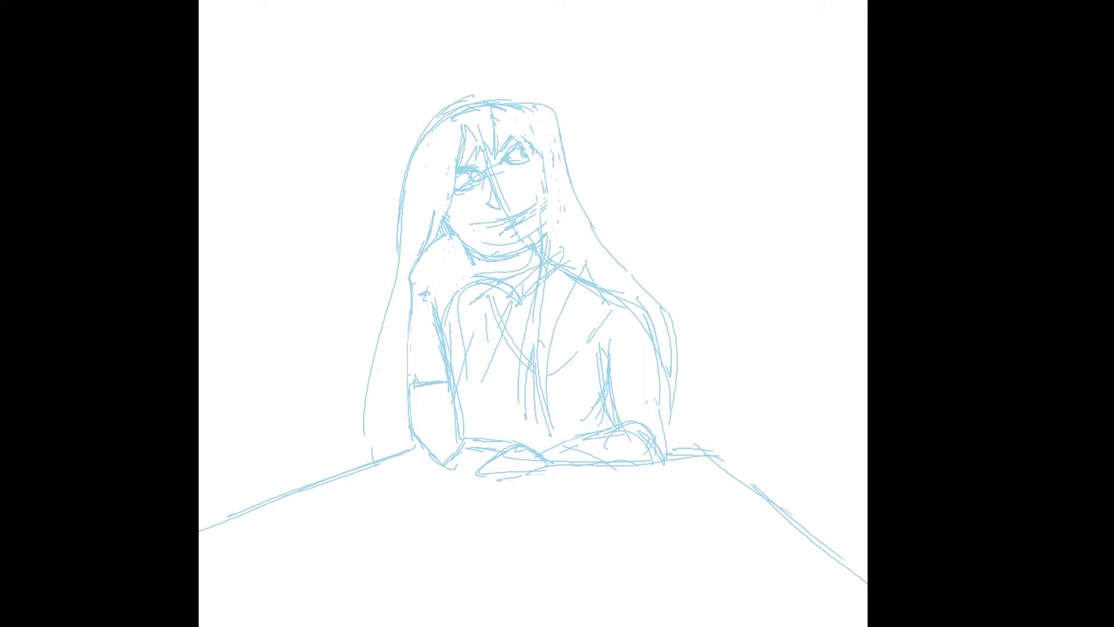
mouse_move(534, 197)
left_mouse_down()
mouse_move(514, 220)
mouse_move(505, 169)
left_mouse_up()
left_click_drag(469, 97, 429, 125)
left_click_drag(487, 239, 528, 232)
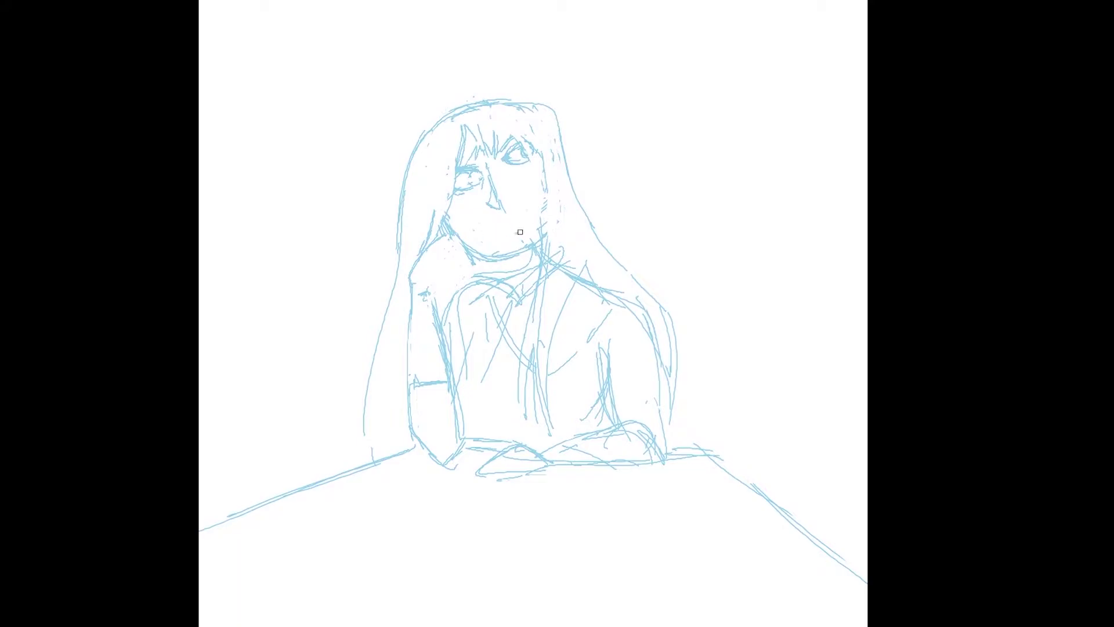
Redraw the eyes, brows, nose and the hair strand beside the face in light blue
left_click_drag(530, 145, 451, 186)
left_click_drag(445, 181, 429, 243)
left_click_drag(489, 168, 500, 211)
left_click_drag(526, 148, 525, 157)
left_click_drag(475, 165, 458, 160)
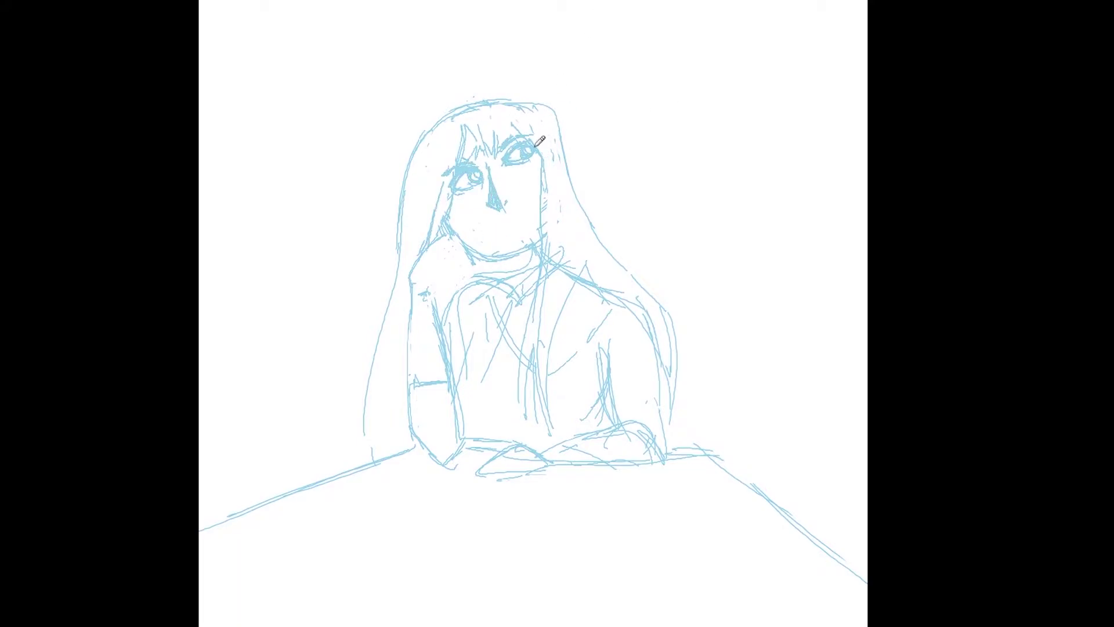
Refine the propped forearm with its cuff lines and the outline of the hand resting on the table
mouse_move(435, 261)
left_mouse_down()
mouse_move(464, 268)
mouse_move(444, 354)
left_mouse_up()
left_click_drag(411, 381, 446, 376)
left_click_drag(415, 302, 429, 299)
left_click_drag(627, 459, 644, 432)
left_click_drag(467, 483, 545, 469)
Refine the collar, neckline and dress folds, and redraw the long hair strands falling over the shoulder
left_click_drag(476, 328, 457, 380)
left_click_drag(493, 311, 532, 371)
left_click_drag(497, 256, 520, 301)
left_click_drag(538, 348, 550, 428)
left_click_drag(574, 277, 546, 360)
mouse_move(572, 203)
left_mouse_down()
mouse_move(575, 274)
mouse_move(561, 284)
left_mouse_up()
mouse_move(560, 223)
left_mouse_down()
mouse_move(553, 139)
mouse_move(569, 175)
left_mouse_up()
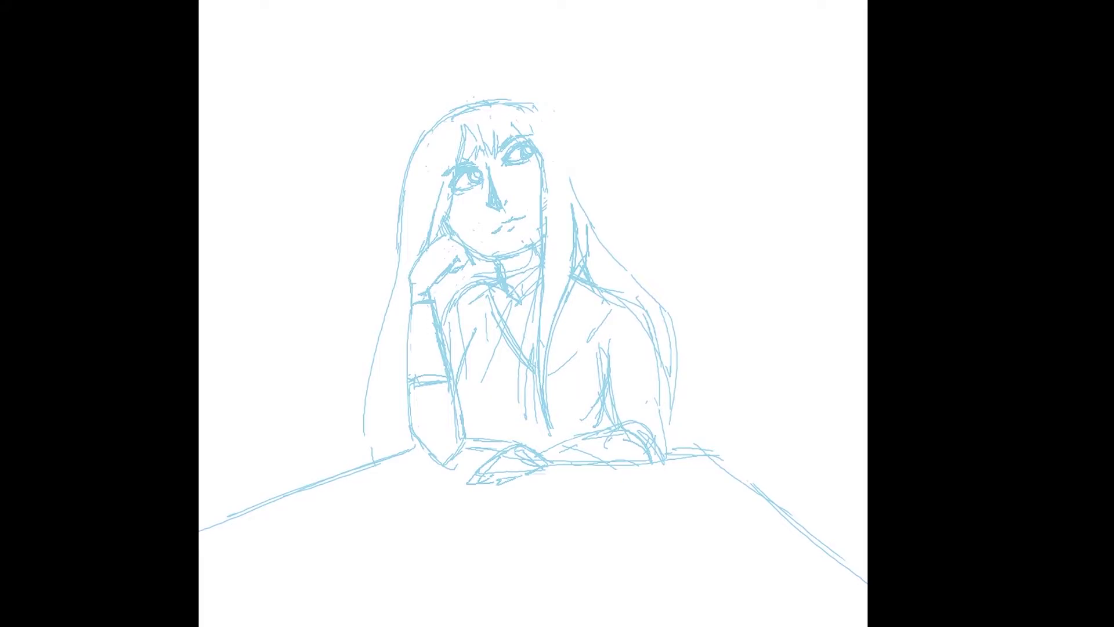
Try a stroke around the hair's outer outline and undo the last three changes
left_click_drag(455, 73, 388, 244)
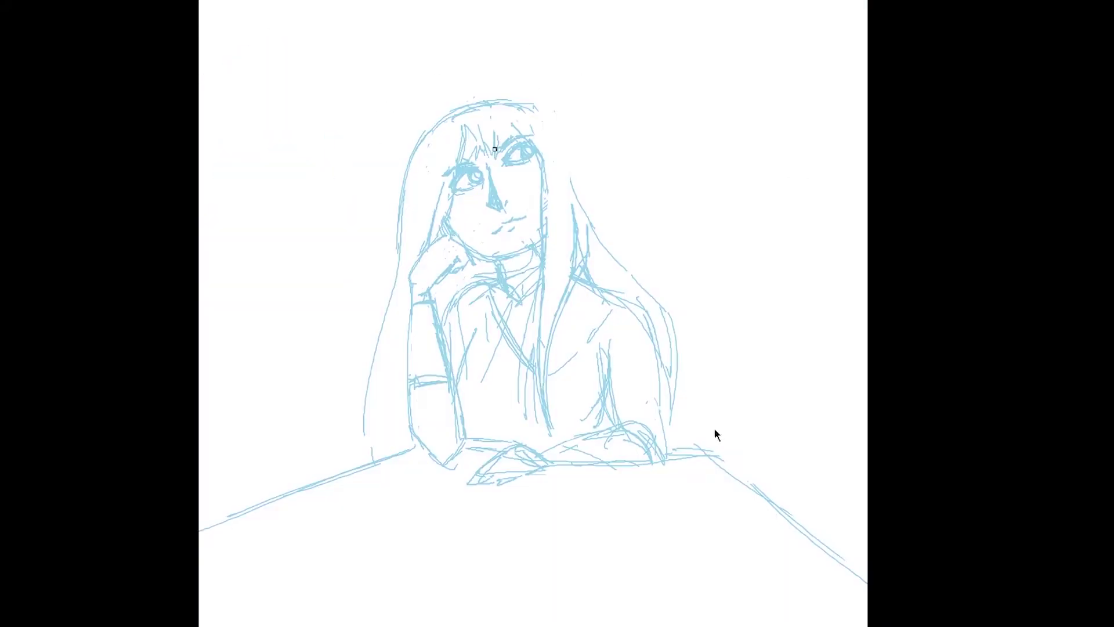
key("ctrl+z")
key("ctrl+z")
key("ctrl+z")
Rework the sketch lines at the crown and sides of the hair, the chin and the table edge, undoing the last two strokes
left_click_drag(850, 500, 849, 583)
mouse_move(483, 255)
left_mouse_down()
mouse_move(444, 235)
mouse_move(477, 253)
left_mouse_up()
left_click_drag(374, 73, 404, 100)
left_click_drag(519, 205, 503, 204)
left_click_drag(568, 103, 580, 93)
left_click(380, 47)
left_click_drag(399, 208, 389, 297)
left_click_drag(570, 178, 588, 233)
key("ctrl+z")
key("ctrl+z")
Add sketch strokes to the dress front and the hair beside the face, undoing the last two strokes
left_click_drag(523, 331, 534, 283)
mouse_move(507, 271)
left_mouse_down()
mouse_move(527, 253)
mouse_move(471, 302)
mouse_move(483, 380)
left_mouse_up()
left_click_drag(540, 334, 545, 405)
key("b")
left_click_drag(570, 230, 556, 310)
left_click_drag(561, 164, 582, 224)
key("ctrl+z")
key("ctrl+z")
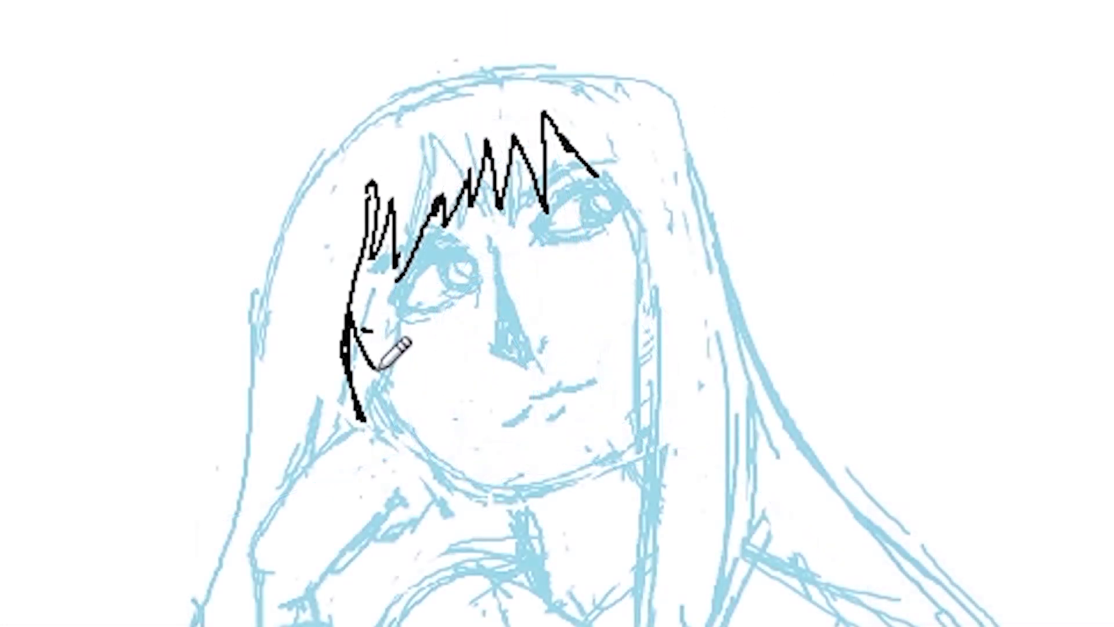
Ink the jaw and neck and the long hair strands on both sides of the face in black
mouse_move(385, 348)
left_mouse_down()
mouse_move(666, 353)
mouse_move(638, 621)
left_mouse_up()
left_click_drag(748, 395, 809, 586)
mouse_move(374, 124)
left_mouse_down()
mouse_move(267, 406)
mouse_move(206, 624)
left_mouse_up()
Ink both eyes, the shaded nose and the mouth in black over the blue sketch
mouse_move(548, 213)
left_mouse_down()
mouse_move(586, 191)
mouse_move(617, 190)
left_mouse_up()
left_click_drag(583, 200, 606, 218)
mouse_move(400, 297)
left_mouse_down()
mouse_move(471, 262)
mouse_move(464, 285)
left_mouse_up()
left_click_drag(409, 301, 447, 311)
mouse_move(492, 212)
left_mouse_down()
mouse_move(557, 191)
mouse_move(572, 174)
mouse_move(516, 317)
mouse_move(527, 355)
left_mouse_up()
left_click_drag(552, 390, 508, 419)
left_click_drag(556, 380, 590, 380)
left_click_drag(567, 409, 541, 426)
left_click_drag(531, 364, 540, 372)
left_click_drag(547, 332, 542, 346)
left_click_drag(619, 194, 610, 218)
Ink the hair strands beside the cheek, the outer contour of the hair from the crown down, and the neck
left_click_drag(392, 269, 344, 451)
left_click_drag(348, 371, 371, 188)
left_click_drag(351, 334, 360, 406)
left_click_drag(392, 187, 394, 212)
left_click_drag(436, 92, 623, 77)
mouse_move(609, 76)
left_mouse_down()
mouse_move(737, 285)
mouse_move(904, 615)
left_mouse_up()
left_click_drag(530, 496, 578, 613)
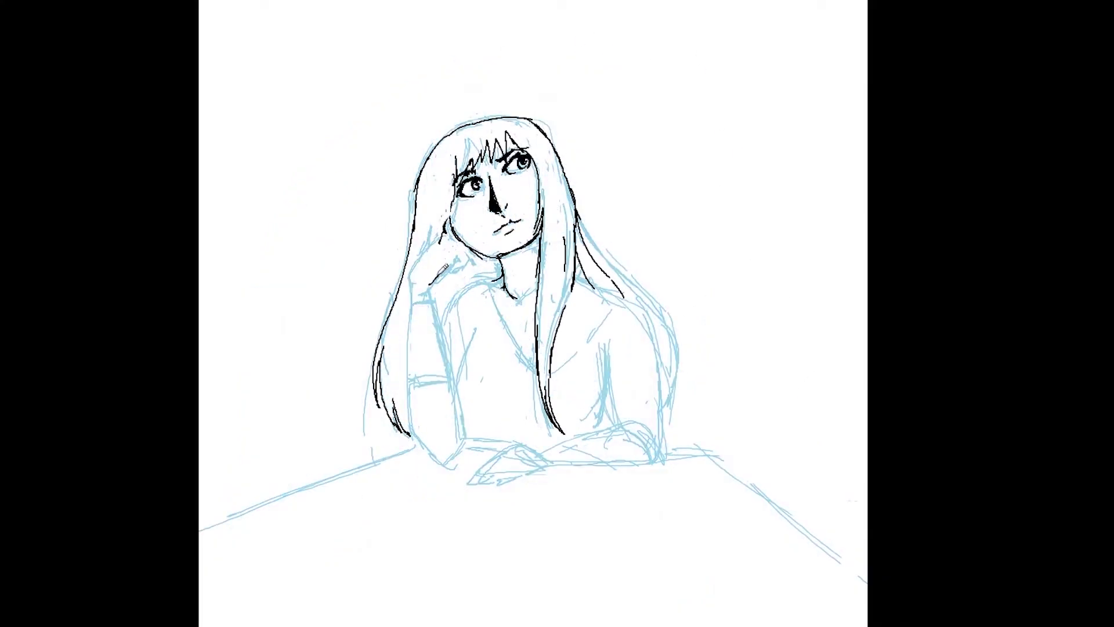
Ink the hand supporting the cheek and the propped forearm with its cuff and elbow
left_click_drag(460, 255, 430, 284)
mouse_move(452, 274)
left_mouse_down()
mouse_move(451, 236)
mouse_move(410, 287)
left_mouse_up()
mouse_move(409, 302)
left_mouse_down()
mouse_move(433, 297)
mouse_move(461, 456)
left_mouse_up()
mouse_move(409, 310)
left_mouse_down()
mouse_move(409, 383)
mouse_move(451, 379)
left_mouse_up()
left_click_drag(409, 388, 444, 458)
Ink the hand resting on the table and the bent arm's inner lines, undoing the first two tries at the fingers
mouse_move(517, 444)
left_mouse_down()
mouse_move(498, 461)
mouse_move(536, 472)
mouse_move(482, 485)
left_mouse_up()
key("ctrl+z")
key("ctrl+z")
mouse_move(484, 486)
left_mouse_down()
mouse_move(514, 463)
mouse_move(491, 485)
left_mouse_up()
mouse_move(519, 471)
left_mouse_down()
mouse_move(502, 485)
mouse_move(543, 468)
left_mouse_up()
mouse_move(532, 450)
left_mouse_down()
mouse_move(569, 442)
mouse_move(561, 467)
left_mouse_up()
mouse_move(633, 431)
left_mouse_down()
mouse_move(590, 465)
mouse_move(641, 413)
left_mouse_up()
left_click_drag(607, 354, 609, 426)
Ink the V-shaped neckline and the dress folds beside the bent arm
left_click_drag(491, 273, 533, 374)
left_click_drag(550, 375, 596, 334)
left_click_drag(603, 370, 620, 412)
left_click_drag(589, 429, 621, 374)
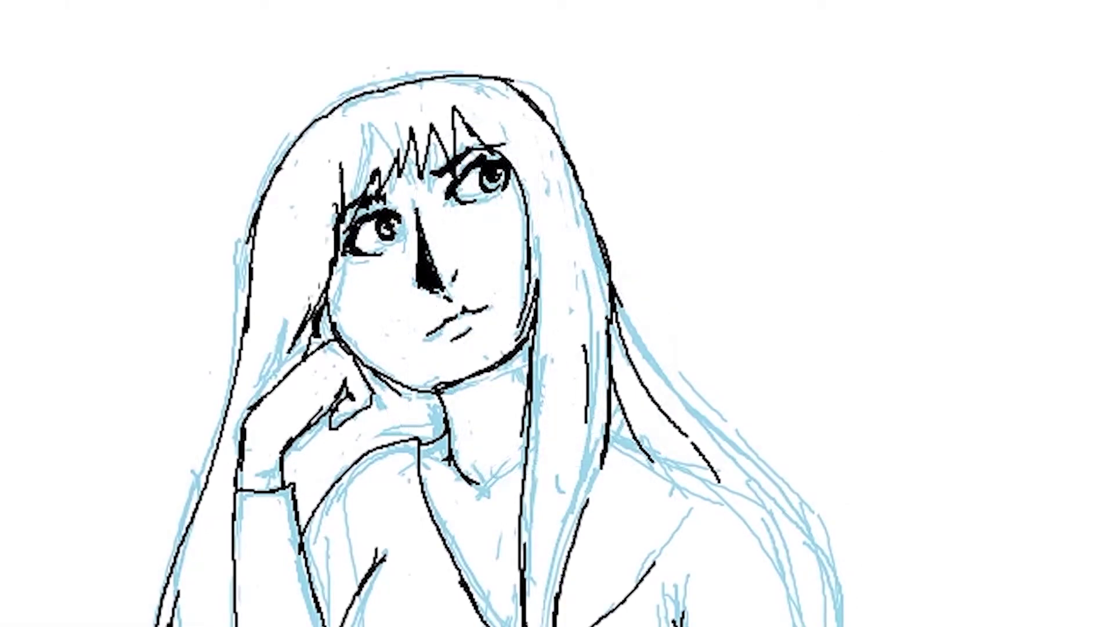
Rework the far eye by deleting part of it and redrawing its lids, and strengthen the near eye and the cheek edge
mouse_move(431, 198)
left_mouse_down()
mouse_move(453, 213)
mouse_move(433, 198)
mouse_move(478, 194)
left_mouse_up()
left_click_drag(516, 152, 512, 156)
mouse_move(469, 235)
left_mouse_down()
mouse_move(504, 141)
mouse_move(443, 196)
left_mouse_up()
key("ctrl+z")
left_click_drag(471, 195, 493, 150)
key("Delete")
mouse_move(442, 200)
left_mouse_down()
mouse_move(497, 172)
mouse_move(464, 223)
left_mouse_up()
mouse_move(493, 170)
left_mouse_down()
mouse_move(508, 184)
mouse_move(486, 192)
left_mouse_up()
mouse_move(371, 200)
left_mouse_down()
mouse_move(397, 199)
mouse_move(400, 256)
left_mouse_up()
left_click_drag(525, 157, 528, 322)
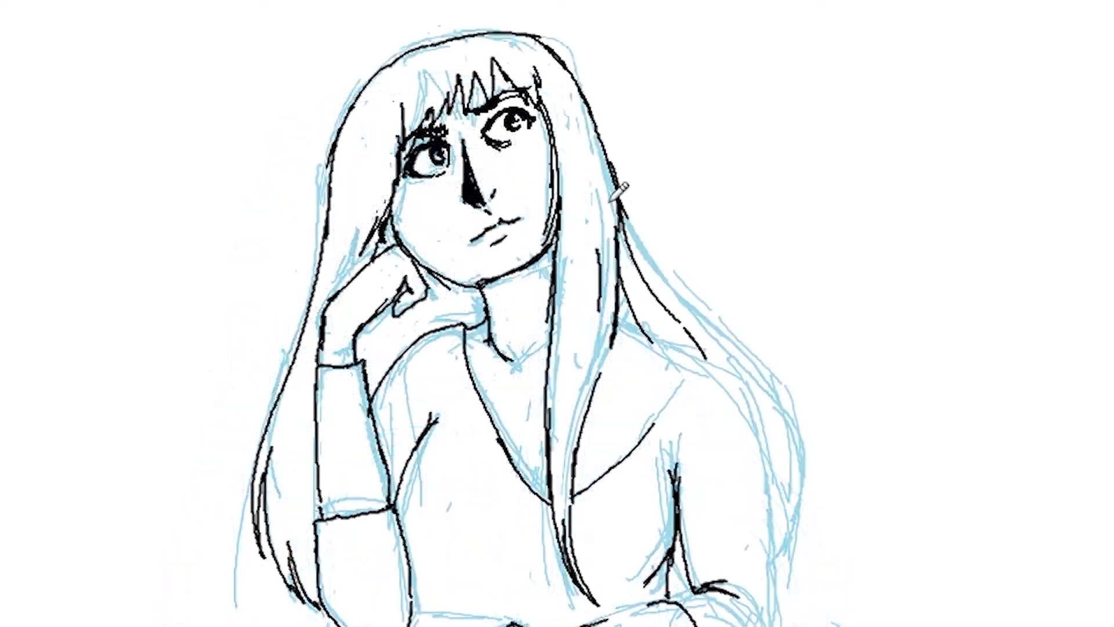
Thicken the outline of the propped hand and the outer hair, and add strand lines beside the face
mouse_move(391, 210)
left_mouse_down()
mouse_move(449, 280)
mouse_move(401, 244)
left_mouse_up()
left_click_drag(389, 246, 322, 307)
left_click_drag(322, 310, 318, 363)
left_click_drag(326, 233, 274, 413)
left_click_drag(381, 159, 382, 203)
left_click_drag(548, 113, 559, 203)
left_click_drag(571, 128, 569, 167)
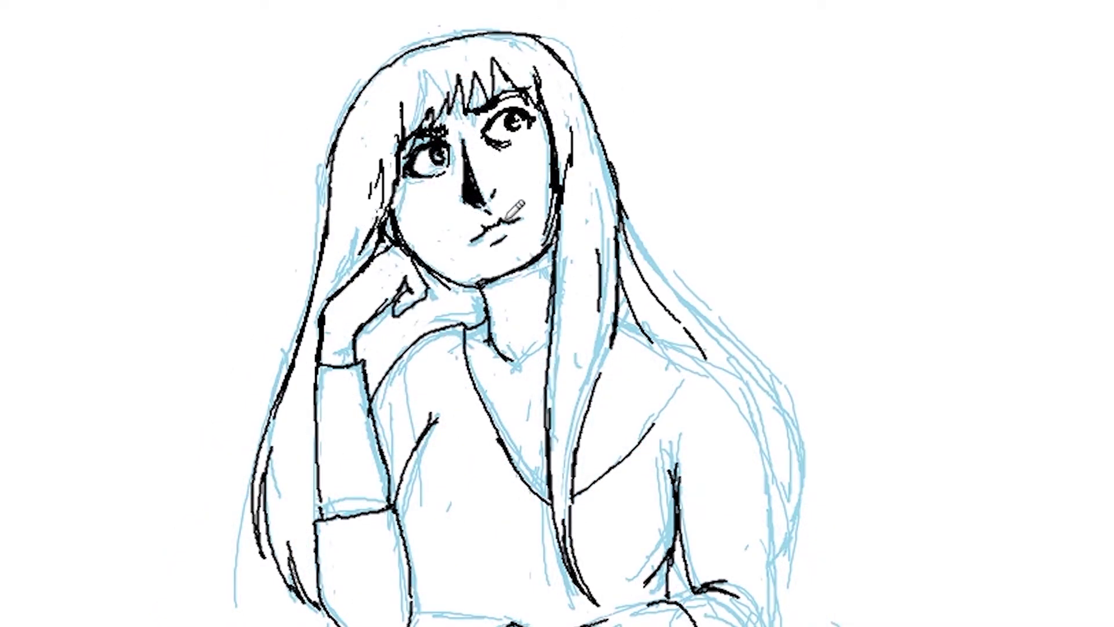
Ink the resting forearm, the outer arm and shoulder, and the hair falling behind the shoulder
left_click_drag(668, 599, 709, 584)
left_click_drag(607, 619, 657, 601)
left_click_drag(777, 453, 781, 625)
left_click_drag(622, 317, 777, 459)
left_click_drag(670, 398, 649, 434)
left_click_drag(620, 223, 703, 369)
left_click_drag(649, 291, 704, 356)
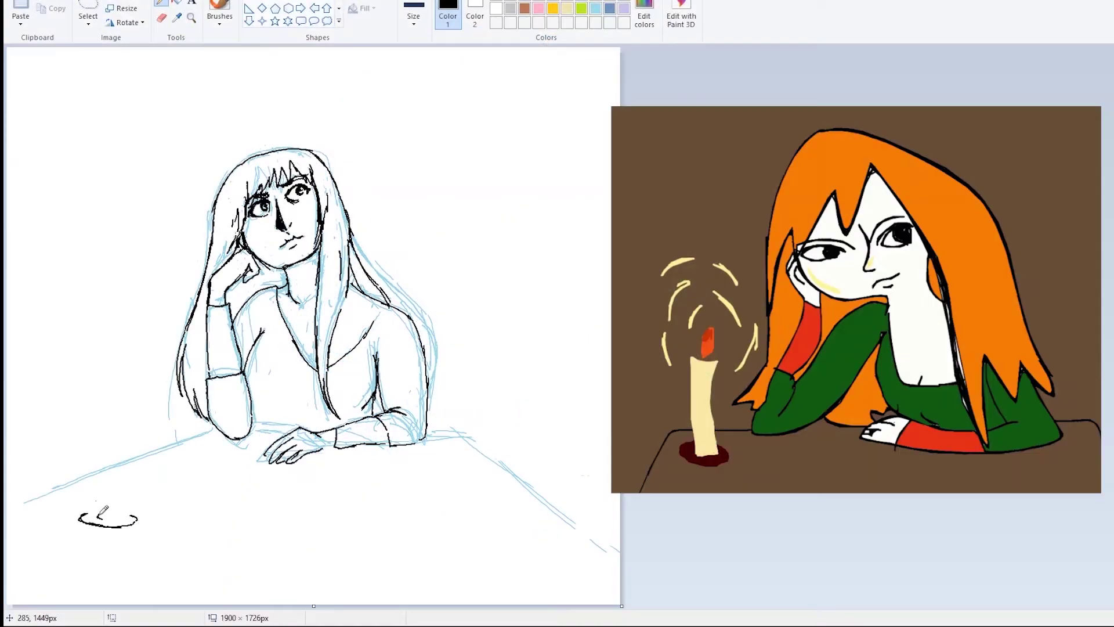
Draw the candlestick's stem and a tall candle above its dish on the table, redoing the candle stroke once
left_click_drag(98, 516, 103, 508)
mouse_move(112, 510)
left_mouse_down()
mouse_move(114, 518)
mouse_move(107, 507)
left_mouse_up()
left_click_drag(112, 508, 108, 437)
key("ctrl+z")
left_click_drag(107, 497, 110, 424)
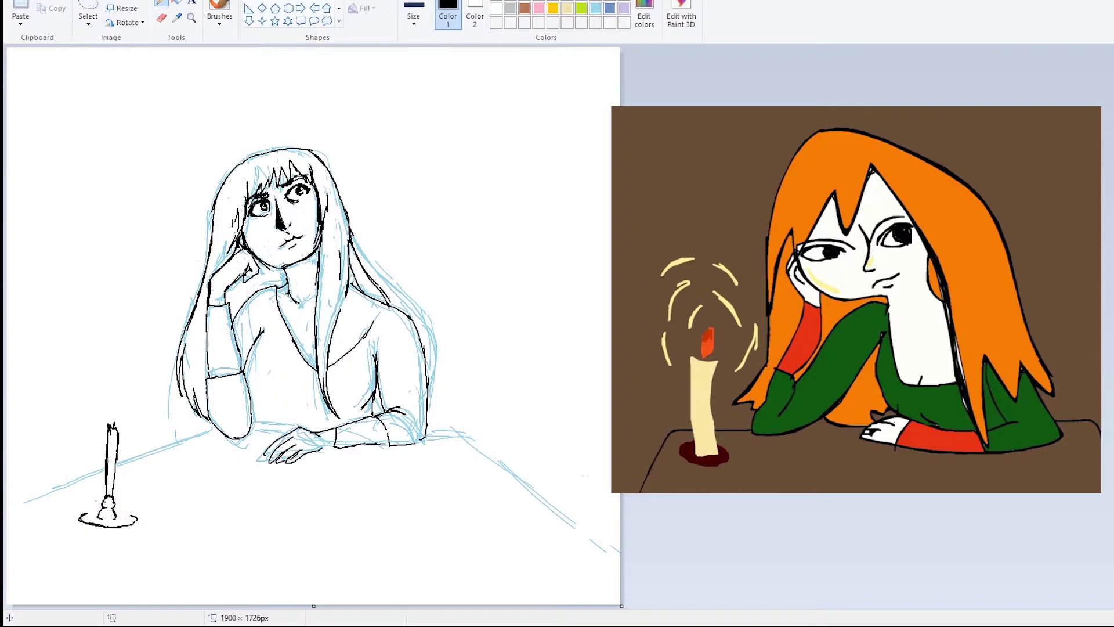
Select, reposition and enlarge the resting hand and sleeve, and redraw the connecting outlines of the forearm
left_click(89, 8)
mouse_move(334, 431)
left_mouse_down()
mouse_move(311, 419)
mouse_move(333, 431)
left_mouse_up()
mouse_move(251, 475)
left_mouse_down()
mouse_move(241, 487)
mouse_move(275, 442)
mouse_move(290, 445)
left_mouse_up()
left_click(372, 409)
mouse_move(376, 409)
left_mouse_down()
mouse_move(403, 448)
mouse_move(409, 411)
left_mouse_up()
left_click_drag(258, 439, 242, 439)
left_click_drag(433, 439, 538, 440)
key("ctrl+z")
mouse_move(313, 410)
left_mouse_down()
mouse_move(386, 410)
mouse_move(342, 411)
left_mouse_up()
left_click_drag(255, 441, 230, 441)
left_click_drag(408, 439, 412, 446)
left_click(419, 412)
Clear the leftover blue sketch lines around the bent arm and outside the hair behind the shoulder
left_click(162, 18)
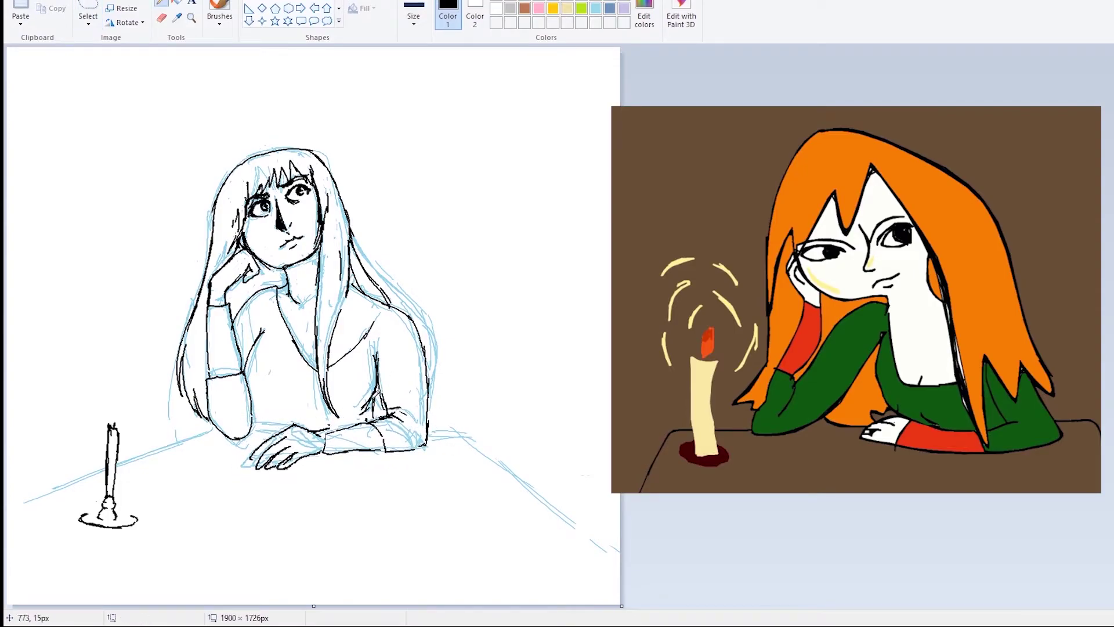
mouse_move(327, 433)
left_mouse_down()
mouse_move(372, 430)
mouse_move(415, 338)
left_mouse_up()
left_click(220, 6)
left_click(496, 8)
left_click(414, 16)
mouse_move(371, 294)
left_mouse_down()
mouse_move(337, 305)
mouse_move(319, 246)
mouse_move(334, 202)
mouse_move(359, 252)
mouse_move(361, 226)
left_mouse_up()
left_click(88, 5)
key("Delete")
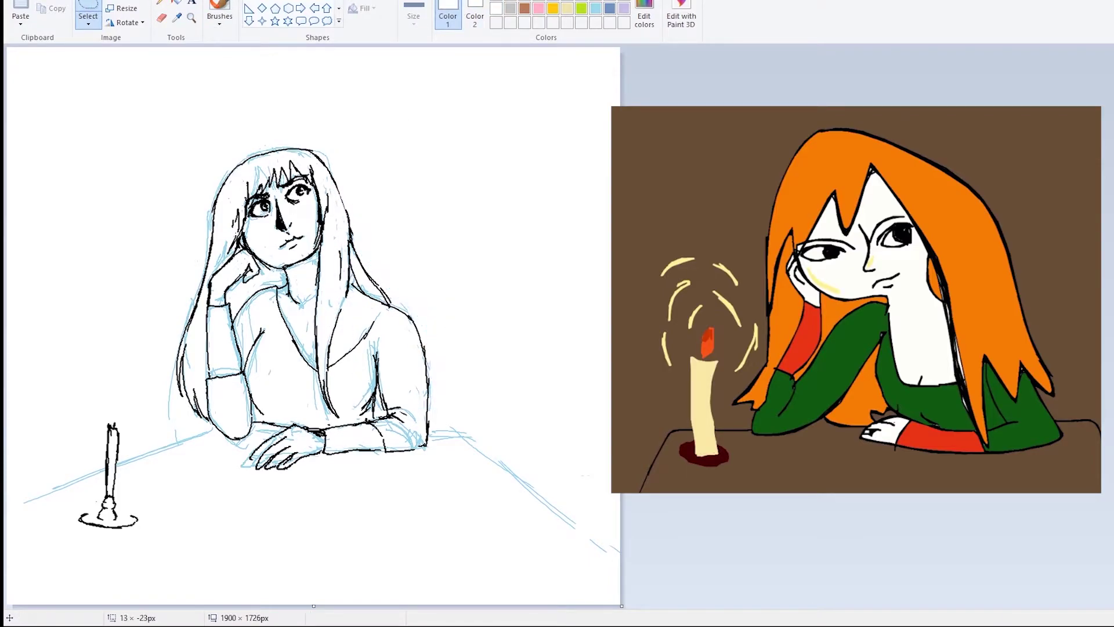
Ink the tabletop's back and side edges, its front edge thickness and a table leg in black
left_click(161, 3)
left_click(496, 0)
left_click_drag(430, 434, 467, 433)
left_click_drag(467, 434, 619, 564)
left_click_drag(215, 428, 11, 509)
left_click_drag(618, 564, 29, 604)
left_click_drag(620, 586, 383, 603)
left_click_drag(600, 587, 601, 604)
Refine the rim of the candlestick's dish and add a round handle to its side
left_click_drag(84, 514, 99, 516)
left_click_drag(115, 515, 137, 518)
left_click_drag(87, 513, 76, 520)
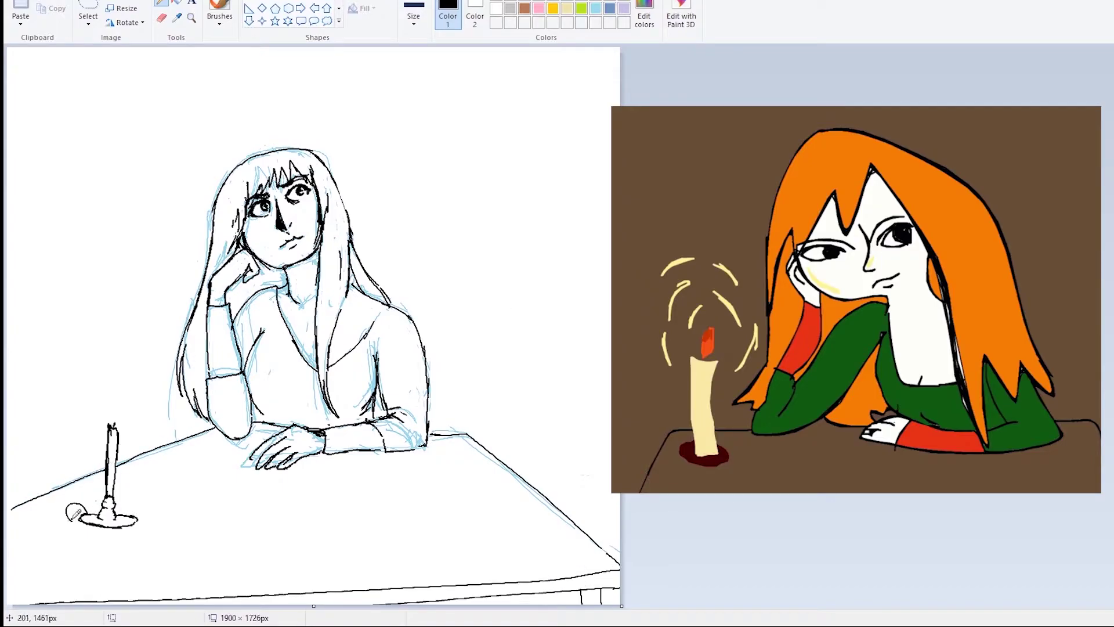
Hatch black shadows under the resting hand and elbow, behind the propped hand, and along the hair and sleeve folds
left_click_drag(293, 464, 304, 458)
left_click_drag(253, 432, 274, 421)
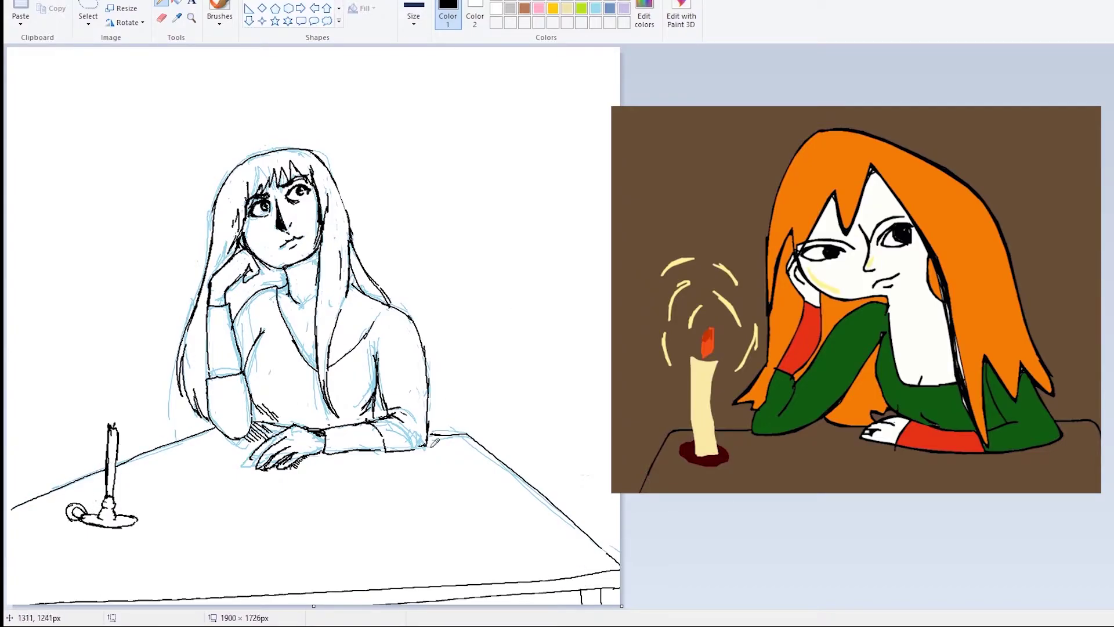
left_click_drag(239, 273, 364, 288)
left_click_drag(325, 190, 327, 206)
left_click_drag(378, 361, 380, 387)
left_click_drag(239, 374, 246, 383)
left_click_drag(227, 290, 240, 317)
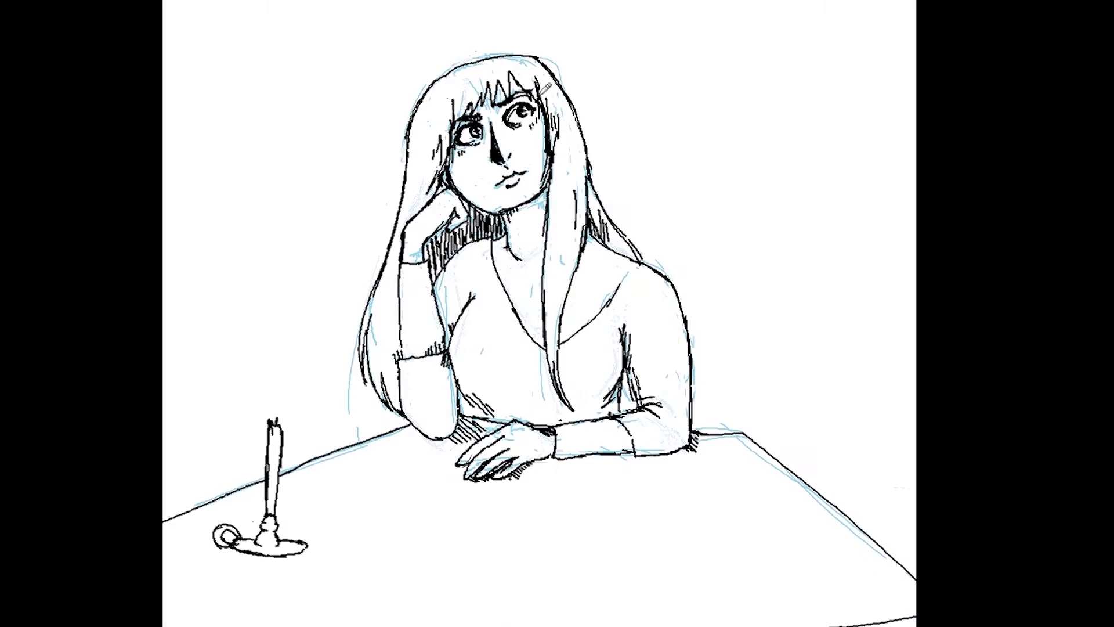
Fill the background with dark grey, and touch up the bent arm's outer edge and the gap inside its elbow
left_click(733, 121)
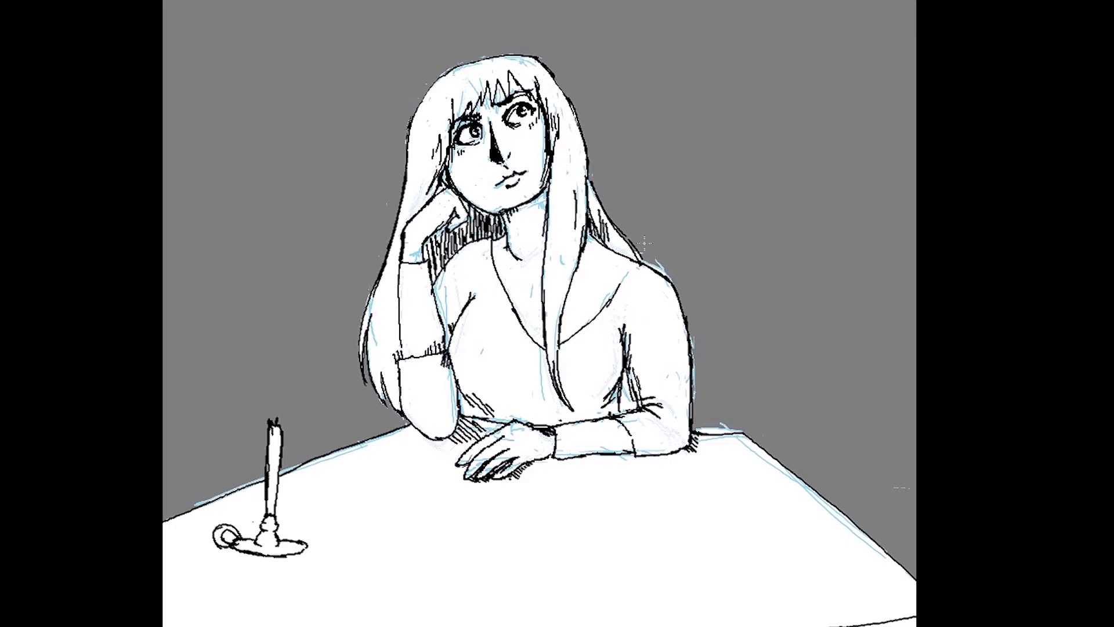
left_click_drag(695, 333, 694, 406)
mouse_move(626, 374)
left_mouse_down()
mouse_move(624, 406)
mouse_move(627, 361)
left_mouse_up()
Shade the jaw, neck, propped forearm and resting hand in light grey, undoing the stroke on the hair
left_click_drag(452, 164, 491, 211)
mouse_move(419, 246)
left_mouse_down()
mouse_move(442, 349)
mouse_move(439, 435)
left_mouse_up()
mouse_move(516, 424)
left_mouse_down()
mouse_move(535, 441)
mouse_move(550, 436)
left_mouse_up()
mouse_move(619, 364)
left_mouse_down()
mouse_move(577, 417)
mouse_move(609, 400)
left_mouse_up()
left_click_drag(588, 238, 591, 320)
key("ctrl+z")
left_click_drag(532, 203, 502, 284)
left_click(500, 254)
Shade the side of the dress beside the bent arm and rework the lines around the armpit and elbow fold
left_click_drag(623, 384, 607, 407)
left_click_drag(616, 415, 623, 372)
left_click_drag(471, 408, 451, 346)
left_click_drag(643, 404, 625, 334)
left_click_drag(623, 374, 643, 409)
left_click_drag(628, 336, 638, 402)
Strengthen the resting arm's cuff lines, the sleeve's lower edge and the outline of the hand and fingertips
mouse_move(647, 418)
left_mouse_down()
mouse_move(639, 406)
mouse_move(636, 453)
left_mouse_up()
left_click_drag(554, 429, 553, 456)
left_click_drag(554, 458, 623, 453)
left_click_drag(514, 439, 513, 421)
left_click_drag(464, 471, 469, 479)
left_click_drag(491, 473, 498, 479)
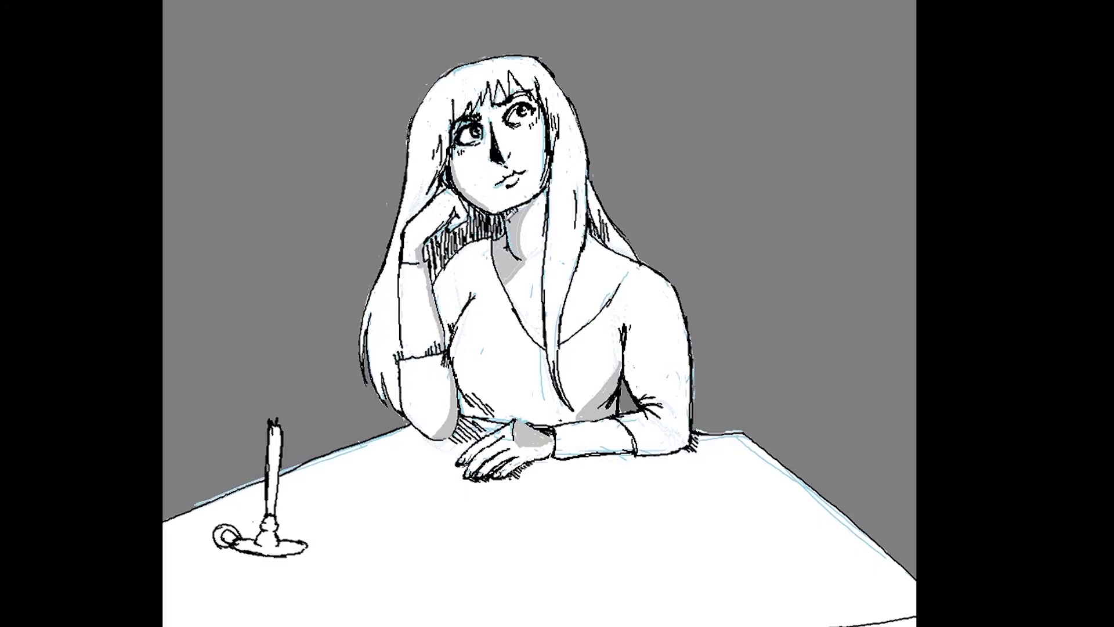
Add small black accents along the neckline and strengthen its edge beside the hanging hair strand
left_click_drag(601, 299, 607, 306)
left_click_drag(528, 320, 535, 329)
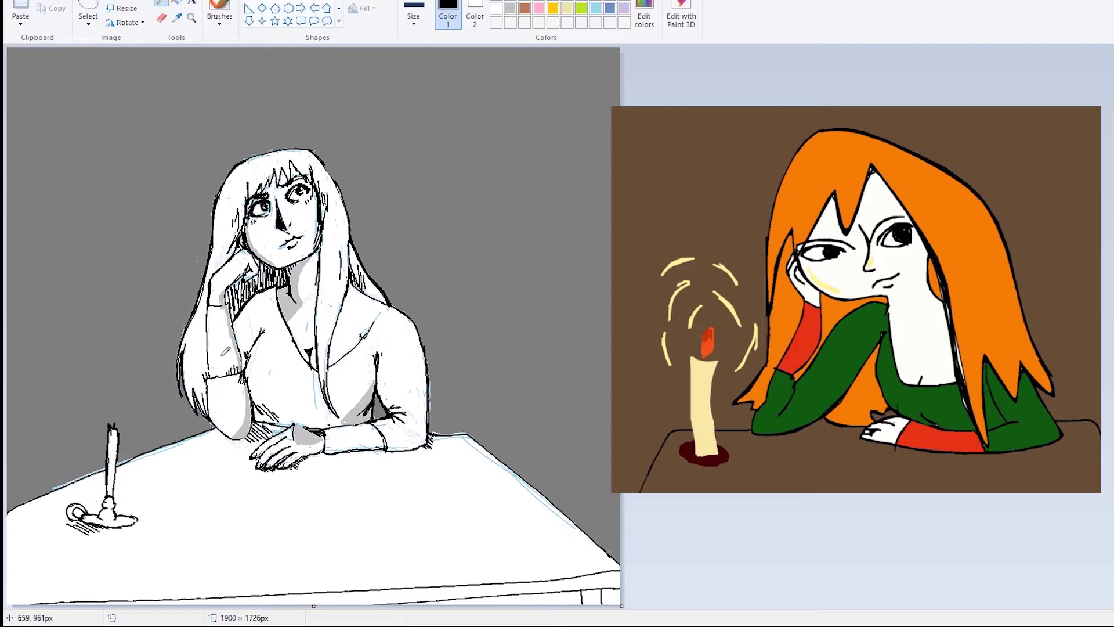
left_click_drag(325, 371, 387, 292)
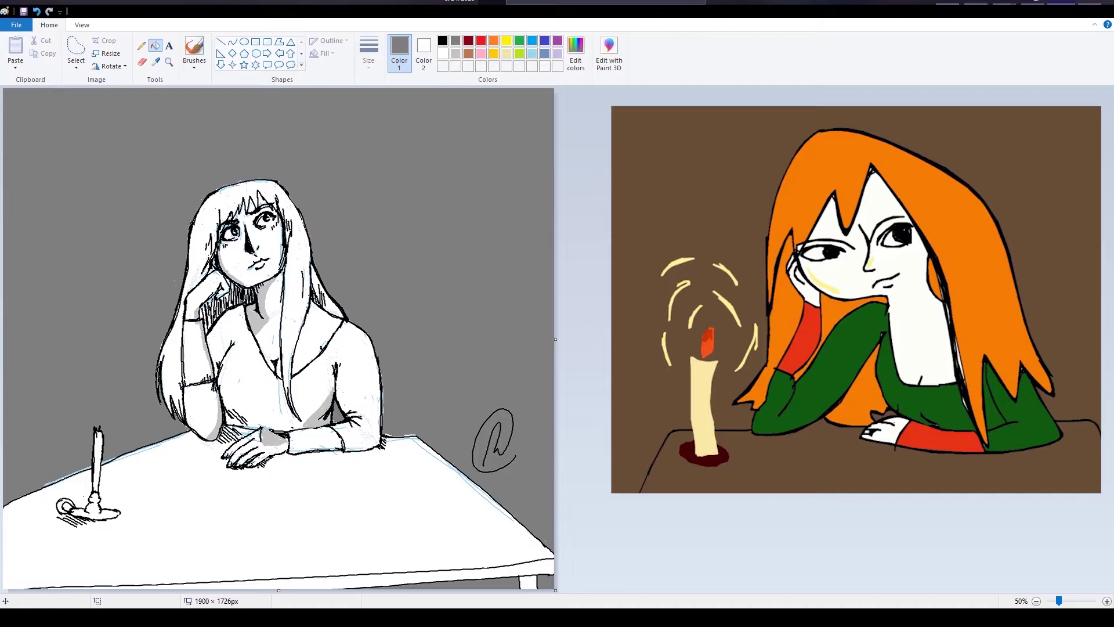
Paint over the leftover blue lines on the resting sleeve and outer arm with a white brush
left_click(442, 53)
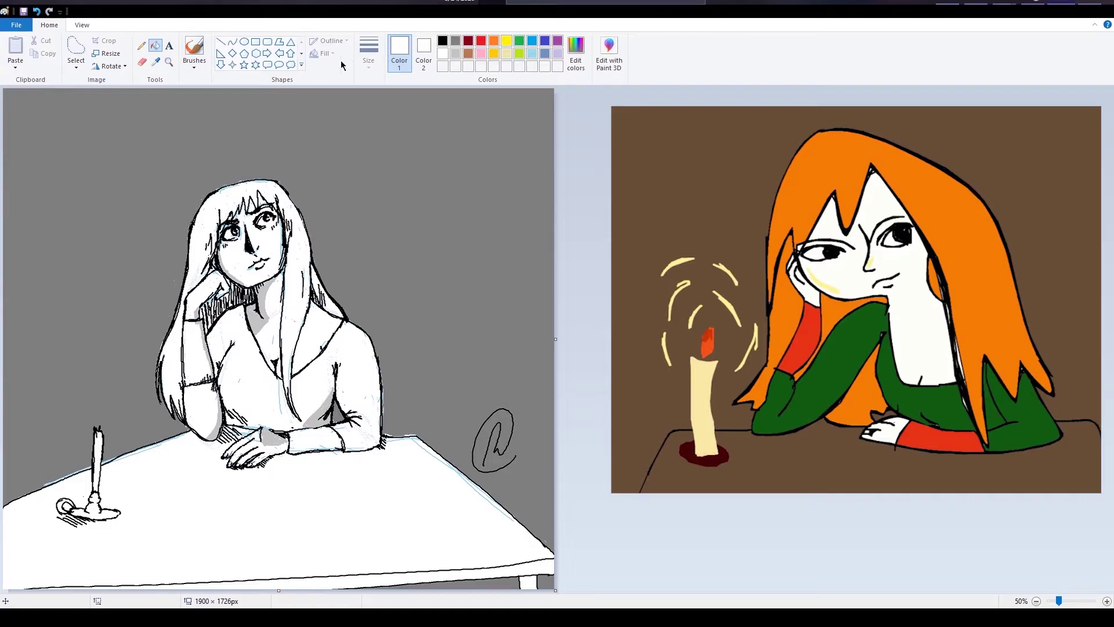
left_click(194, 46)
left_click_drag(293, 444, 364, 439)
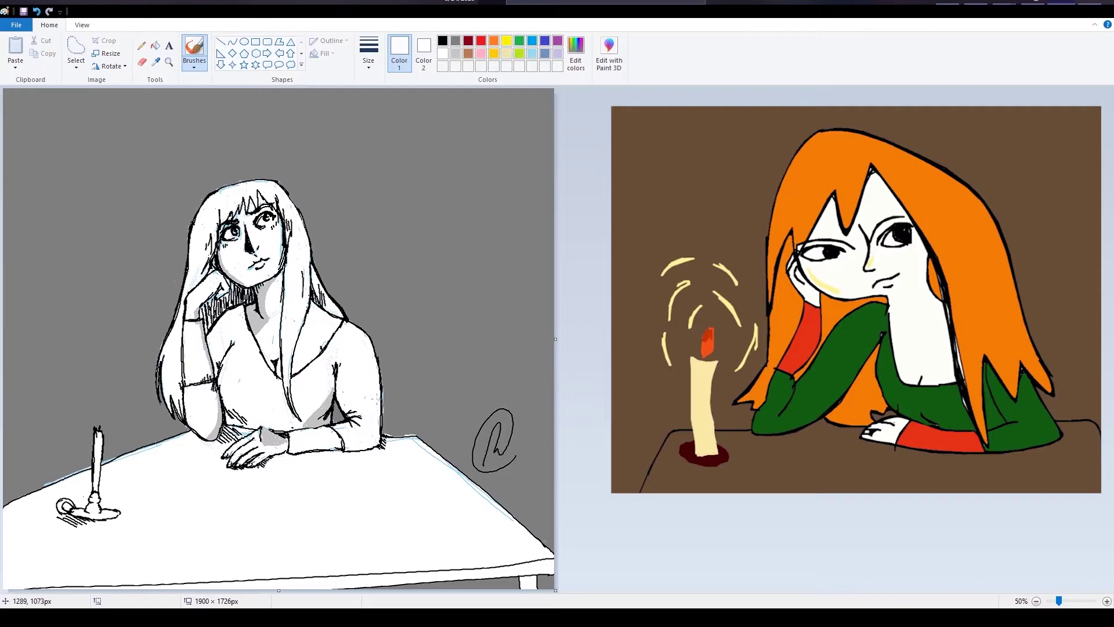
left_click(383, 385)
Try a grey eraser stroke across the tabletop from the candlestick and undo it
left_click(141, 62)
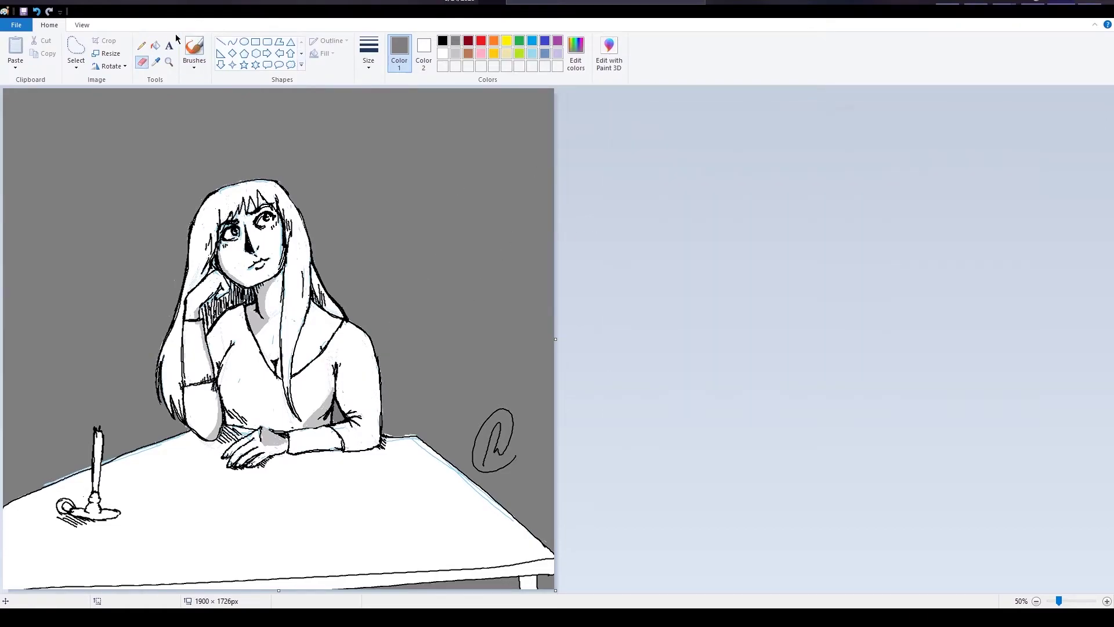
right_click(458, 40)
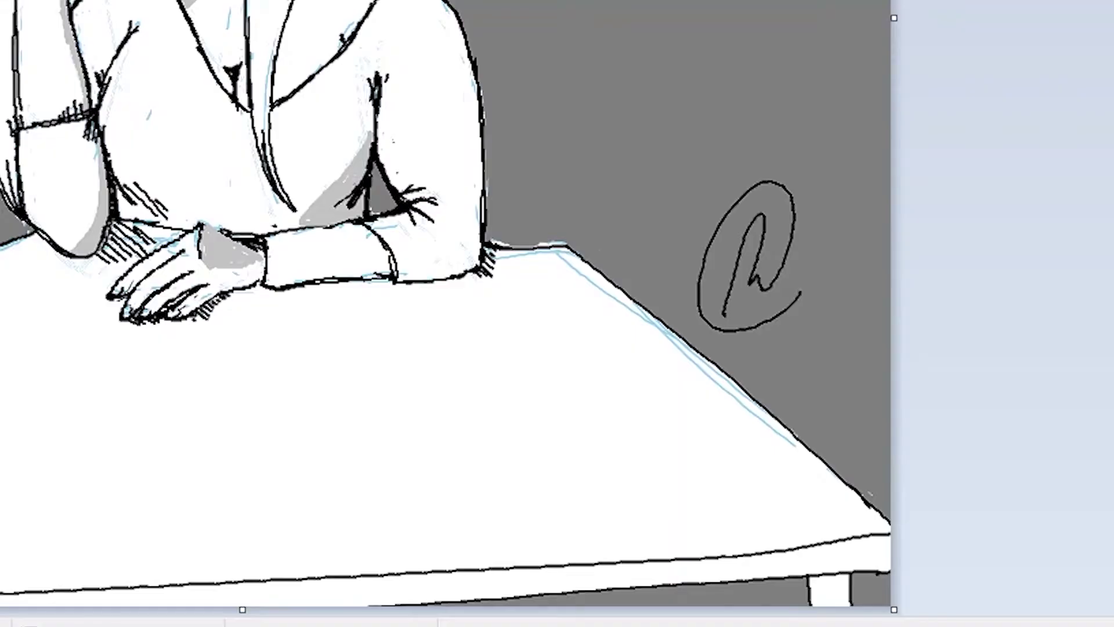
left_click_drag(99, 514, 386, 495)
key("ctrl+z")
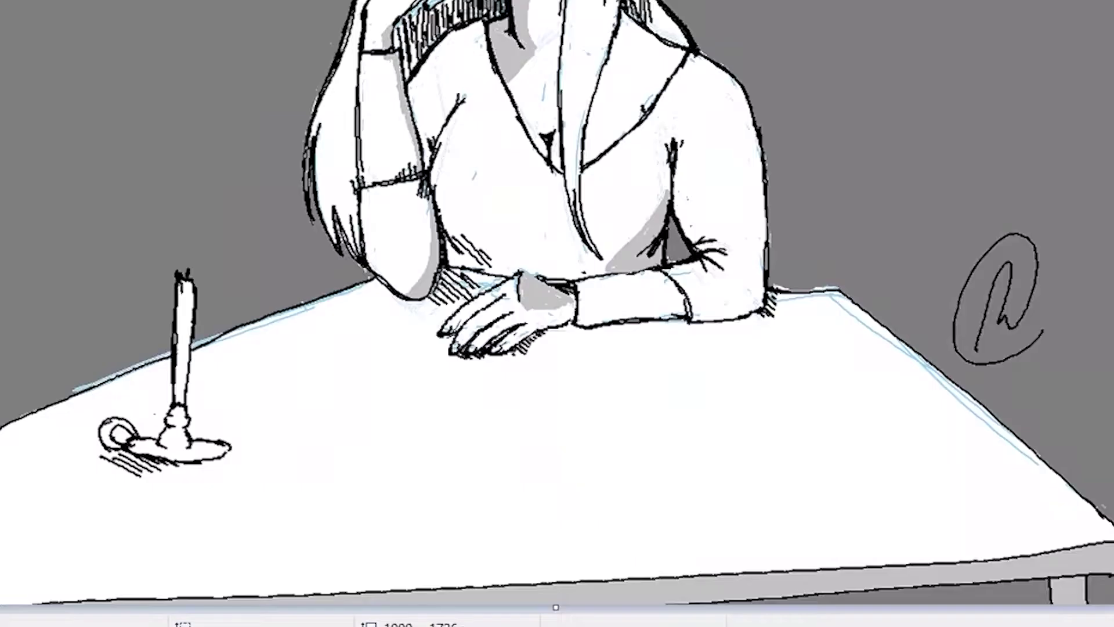
Try a lime green fill on the tabletop, undo it, and save the drawing
left_click(440, 513)
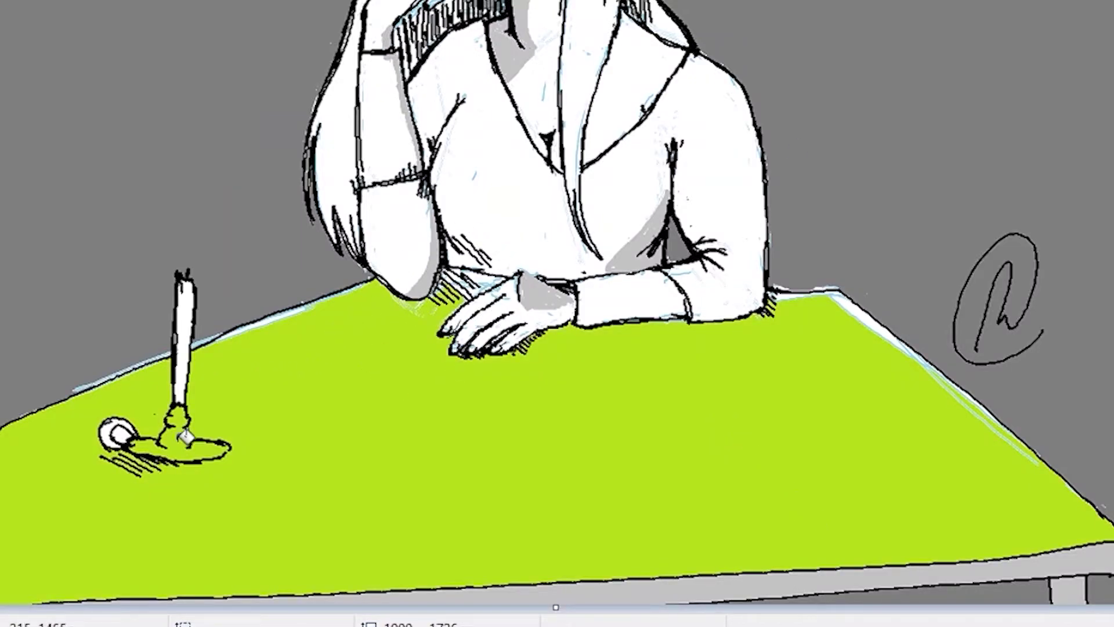
key("ctrl+z")
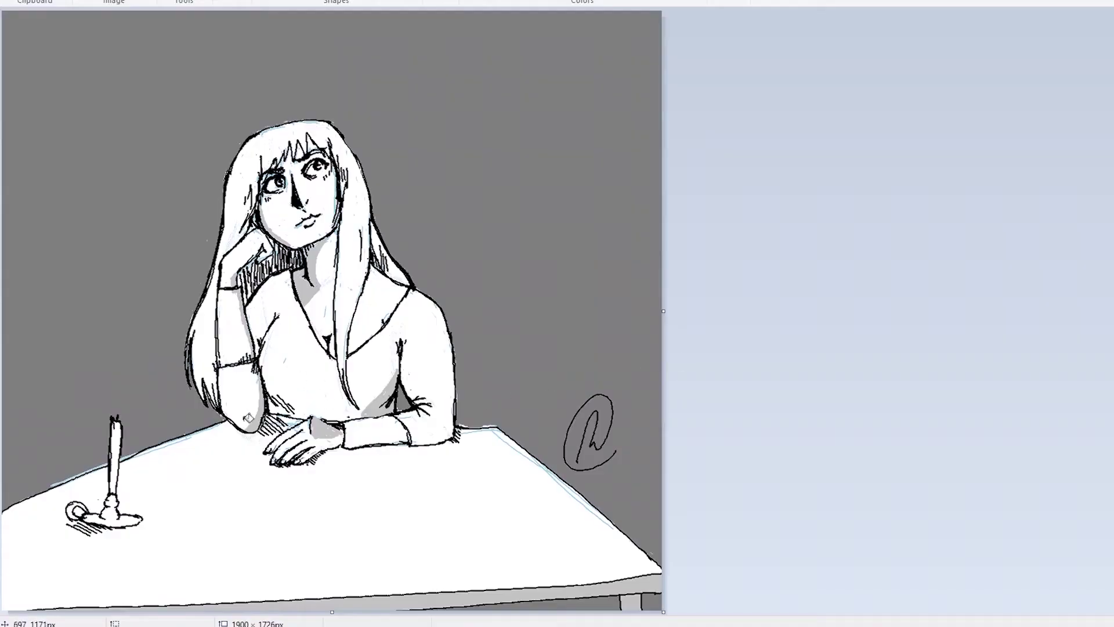
left_click(312, 392)
key("ctrl+z")
key("ctrl+s")
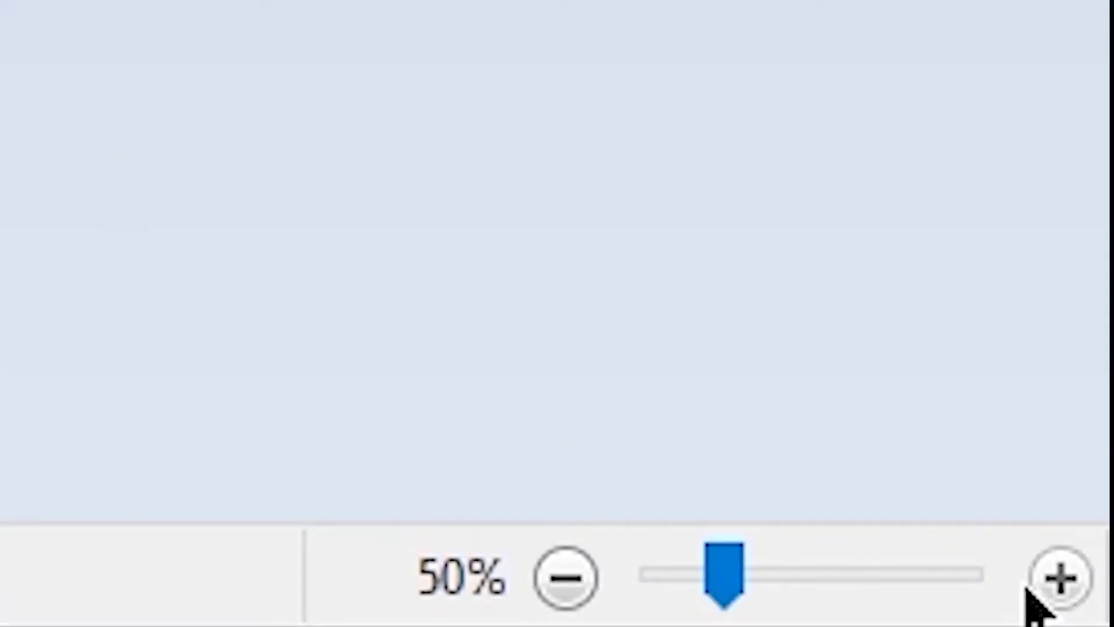
Enlarge the blank canvas to 1869 × 858 px and undo a test stroke across it
left_click(1105, 621)
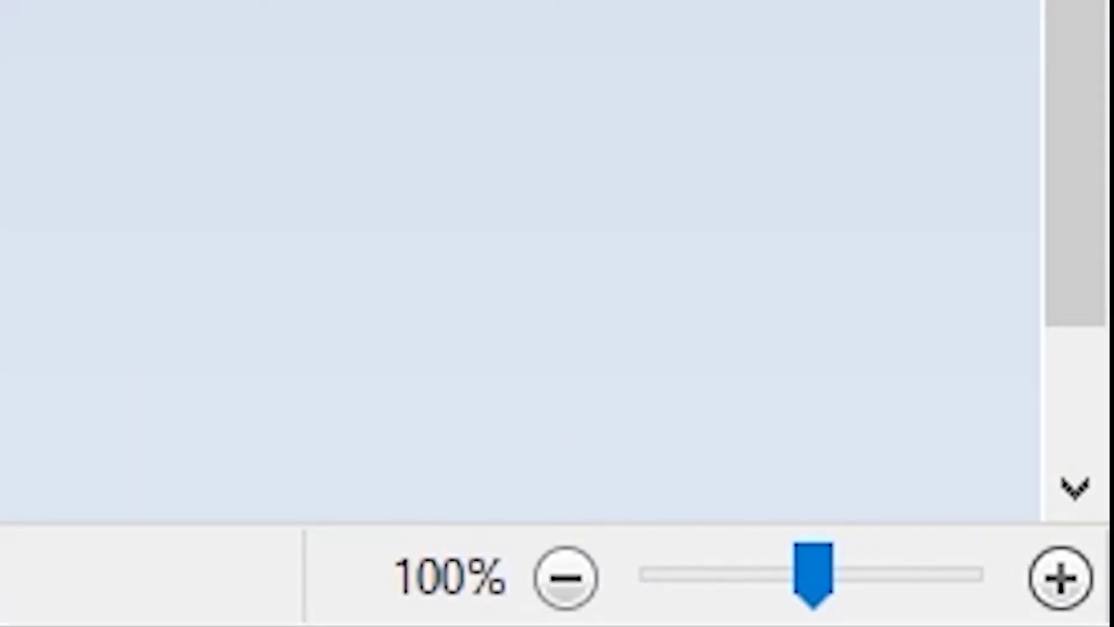
left_click_drag(762, 590, 1088, 566)
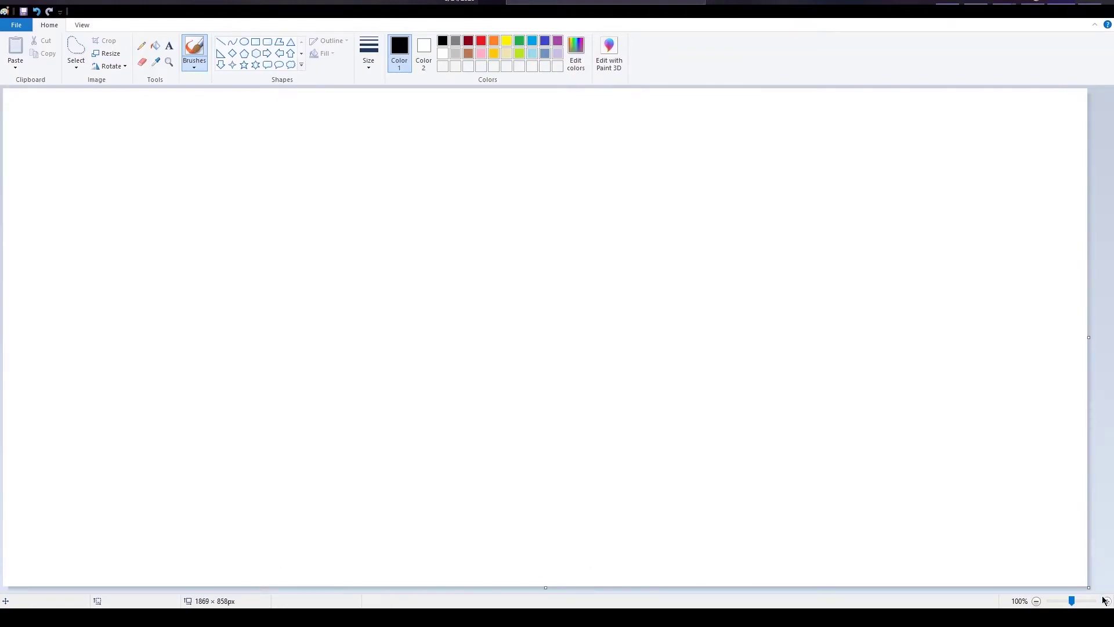
mouse_move(686, 311)
left_mouse_down()
mouse_move(994, 451)
mouse_move(986, 419)
left_mouse_up()
key("ctrl+z")
Examine the drawing of the woman at the table at 50% and 100% zoom
left_click(1036, 601)
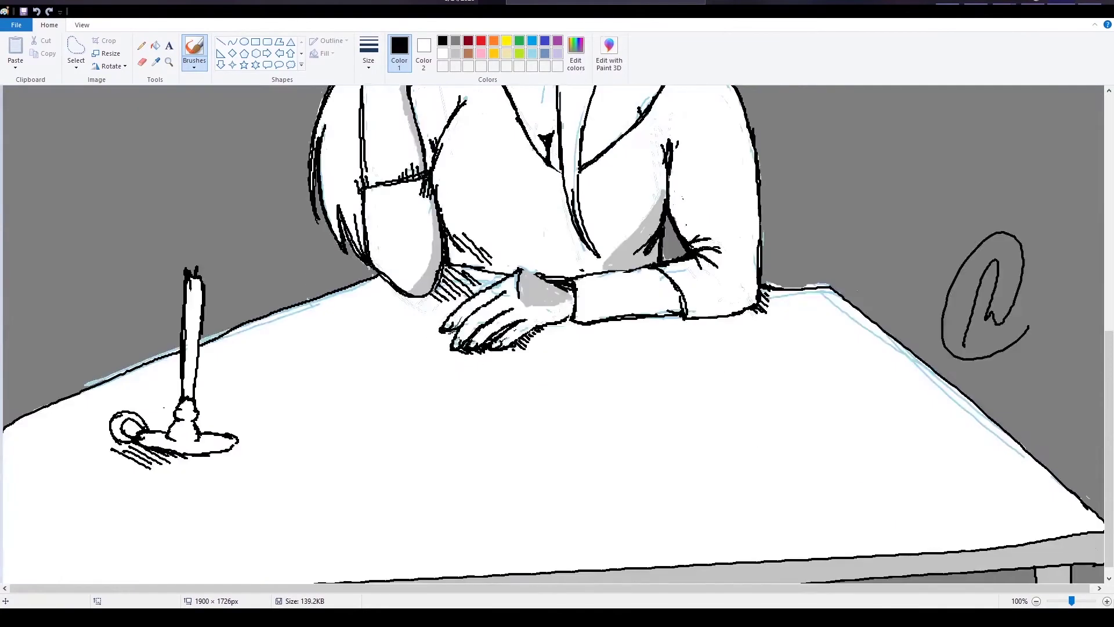
left_click(1037, 601)
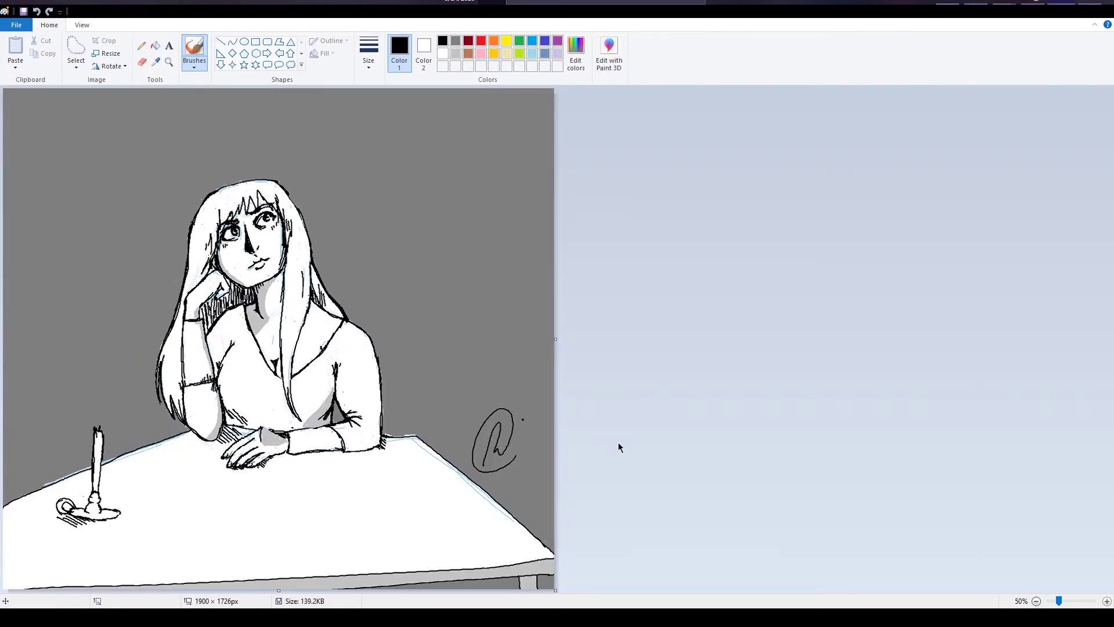
mouse_move(407, 301)
left_mouse_down()
mouse_move(445, 344)
mouse_move(487, 345)
left_mouse_up()
key("ctrl+z")
left_click(1107, 601)
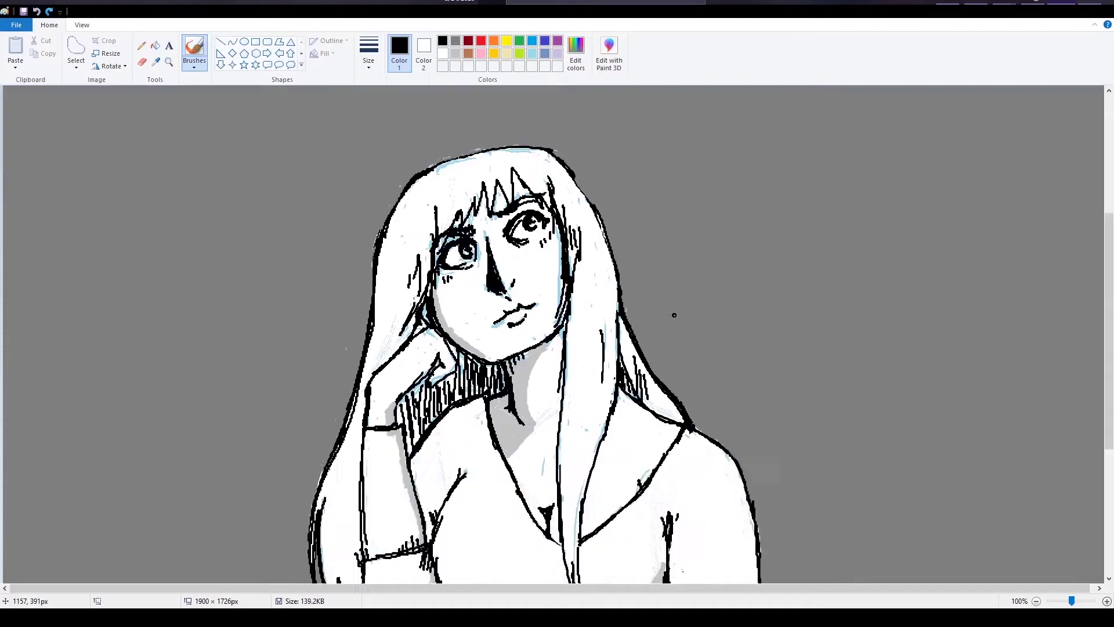
scroll(672, 315, "down", 8)
scroll(671, 315, "up", 8)
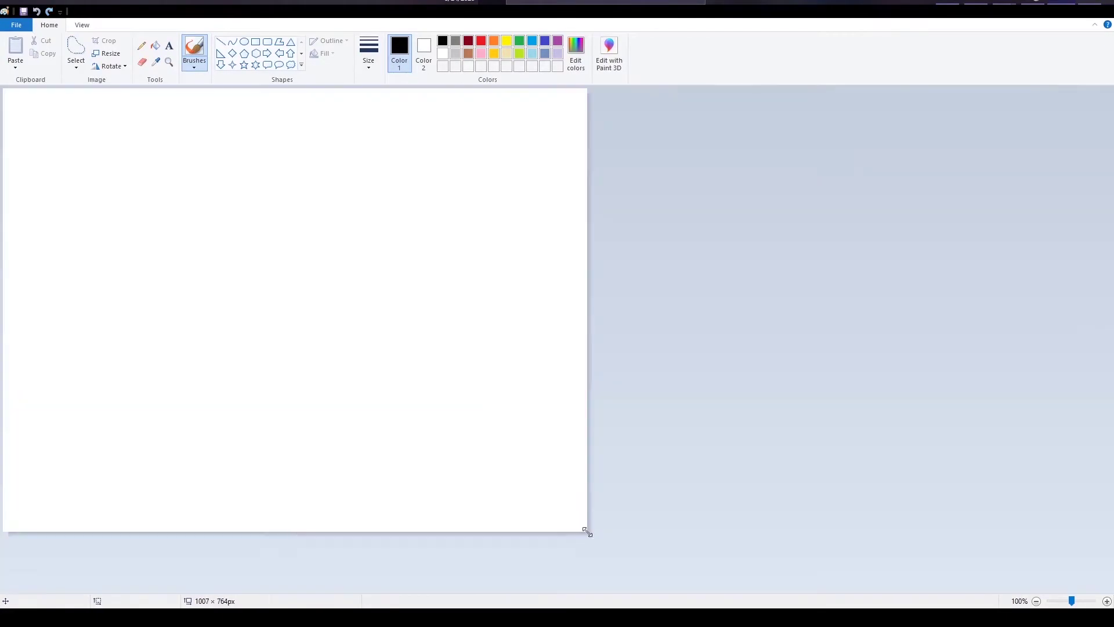
Pencil a rough head curve, both shoulders, the back and one lowered arm of a woman seen from behind
left_click_drag(287, 279, 406, 355)
key("ctrl+z")
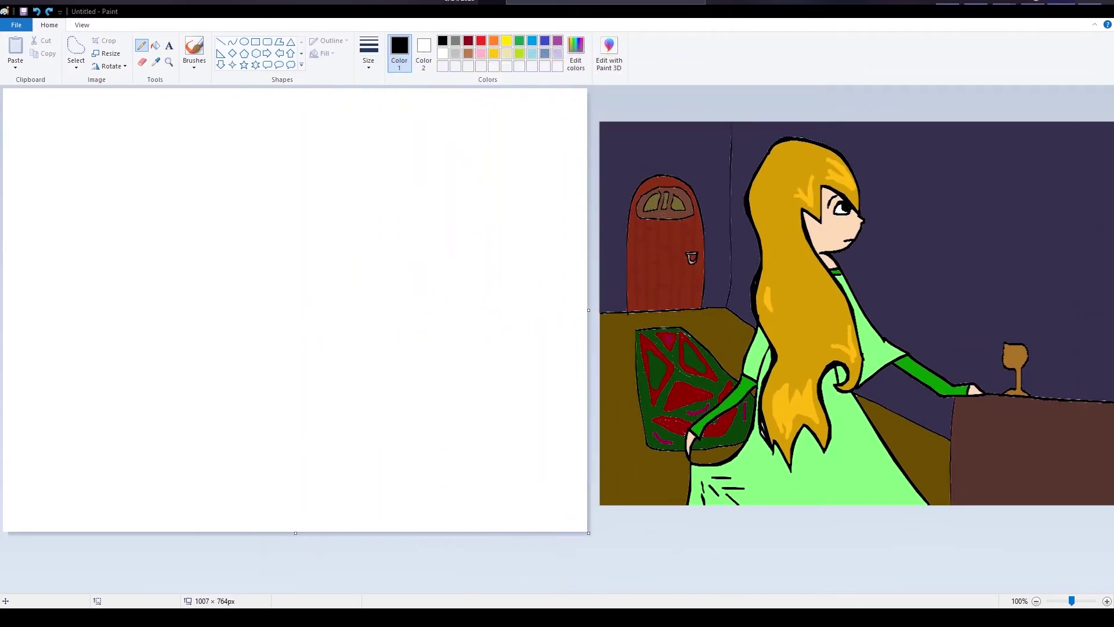
left_click_drag(244, 122, 225, 139)
mouse_move(262, 210)
left_mouse_down()
mouse_move(303, 232)
mouse_move(313, 262)
left_mouse_up()
left_click_drag(281, 242, 269, 301)
left_click_drag(212, 216, 192, 235)
left_click_drag(194, 233, 199, 291)
mouse_move(214, 251)
left_mouse_down()
mouse_move(224, 313)
mouse_move(170, 342)
left_mouse_up()
left_click_drag(221, 313, 178, 361)
left_click_drag(220, 286, 196, 361)
Sketch the lowered arm's hanging sleeve, its forearm and hand, and the skirt gathered from that hand
left_click_drag(211, 325, 180, 458)
mouse_move(234, 398)
left_mouse_down()
mouse_move(225, 413)
mouse_move(201, 406)
left_mouse_up()
mouse_move(191, 337)
left_mouse_down()
mouse_move(169, 367)
mouse_move(144, 361)
left_mouse_up()
mouse_move(144, 362)
left_mouse_down()
mouse_move(129, 393)
mouse_move(145, 371)
left_mouse_up()
mouse_move(137, 380)
left_mouse_down()
mouse_move(231, 367)
mouse_move(180, 426)
left_mouse_up()
left_click_drag(239, 341, 220, 383)
Rough in the outstretched arm's upper sleeve, the gathered skirt's edge and folds, and the waist lines
left_click_drag(302, 224, 341, 294)
left_click_drag(206, 293, 186, 392)
mouse_move(142, 382)
left_mouse_down()
mouse_move(171, 361)
mouse_move(139, 385)
left_mouse_up()
left_click_drag(174, 389, 163, 528)
left_click_drag(216, 455, 154, 525)
left_click_drag(284, 255, 275, 359)
left_click_drag(314, 334, 287, 377)
Sketch the outstretched forearm and hand holding a goblet with its cup, stem and base
left_click_drag(520, 156, 594, 249)
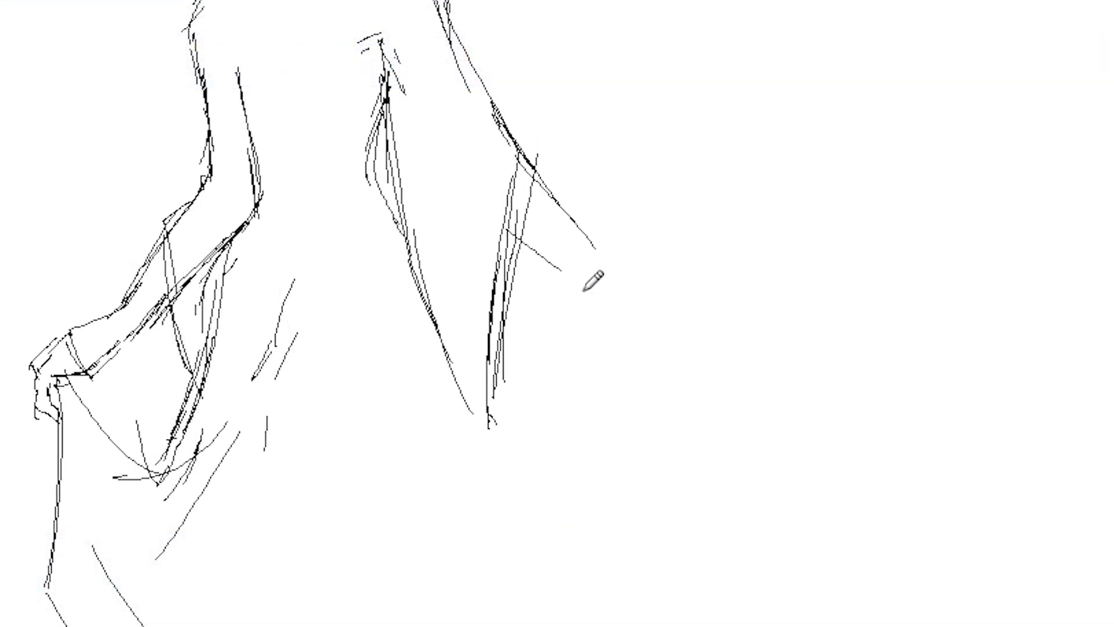
left_click_drag(575, 212, 690, 310)
mouse_move(510, 232)
left_mouse_down()
mouse_move(638, 328)
mouse_move(673, 314)
left_mouse_up()
mouse_move(672, 270)
left_mouse_down()
mouse_move(693, 304)
mouse_move(662, 339)
mouse_move(692, 303)
mouse_move(671, 275)
mouse_move(685, 240)
mouse_move(676, 257)
mouse_move(737, 283)
left_mouse_up()
left_click_drag(733, 287, 597, 347)
left_click_drag(598, 347, 662, 389)
left_click_drag(664, 386, 647, 353)
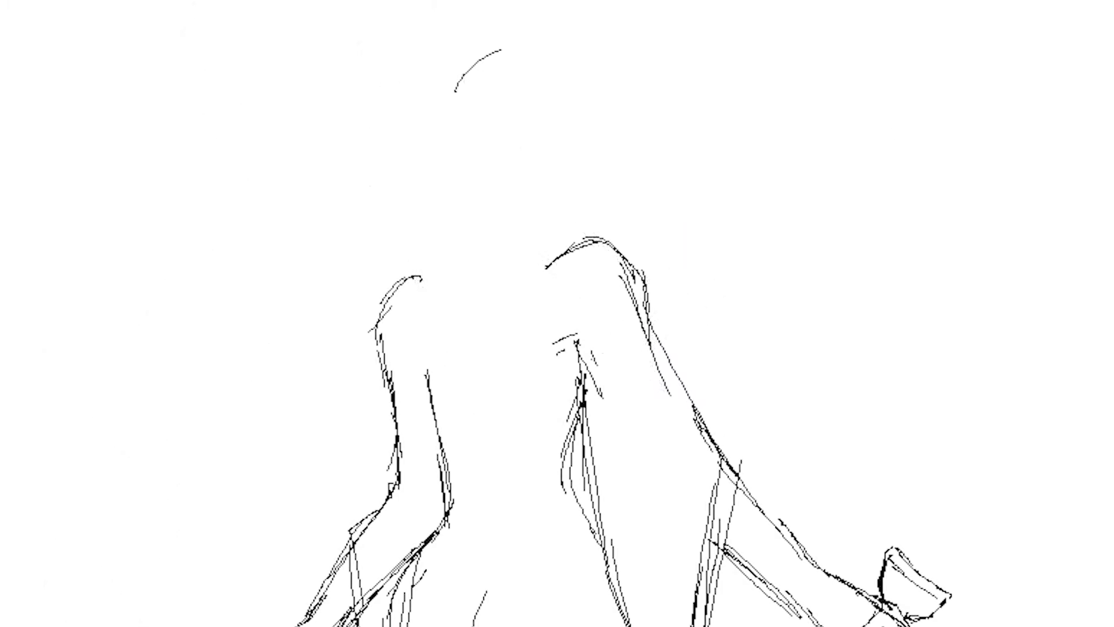
Sketch the head in profile with a rounded crown, fringe, nose, chin and jaw
left_click_drag(444, 96, 534, 26)
left_click_drag(469, 55, 442, 162)
left_click_drag(540, 58, 565, 215)
left_click_drag(560, 216, 499, 203)
left_click_drag(522, 55, 580, 150)
mouse_move(441, 99)
left_mouse_down()
mouse_move(508, 52)
mouse_move(434, 125)
left_mouse_up()
mouse_move(435, 95)
left_mouse_down()
mouse_move(527, 40)
mouse_move(581, 152)
left_mouse_up()
left_click_drag(581, 152, 571, 181)
left_click_drag(569, 185, 514, 209)
left_click_drag(551, 128, 567, 165)
left_click_drag(559, 86, 560, 111)
Sketch the neck and the long wavy hair flowing down the back to a pointed tip below the waist
mouse_move(528, 50)
left_mouse_down()
mouse_move(589, 125)
mouse_move(409, 200)
mouse_move(359, 339)
left_mouse_up()
left_click_drag(432, 168, 438, 389)
left_click_drag(503, 183, 573, 243)
left_click_drag(537, 293, 500, 498)
left_click_drag(546, 268, 580, 380)
left_click_drag(579, 400, 536, 562)
left_click_drag(429, 400, 443, 479)
left_click_drag(454, 490, 518, 625)
left_click_drag(435, 409, 452, 487)
mouse_move(503, 406)
left_mouse_down()
mouse_move(516, 194)
mouse_move(531, 242)
left_mouse_up()
Add the shoulder openings of the dress, the ear and extra strands along the crown and back of the hair
left_click_drag(550, 290, 616, 249)
left_click_drag(394, 290, 439, 297)
left_click_drag(436, 202, 444, 317)
left_click_drag(500, 56, 381, 358)
mouse_move(536, 60)
left_mouse_down()
mouse_move(453, 86)
mouse_move(504, 62)
left_mouse_up()
left_click_drag(500, 113, 475, 141)
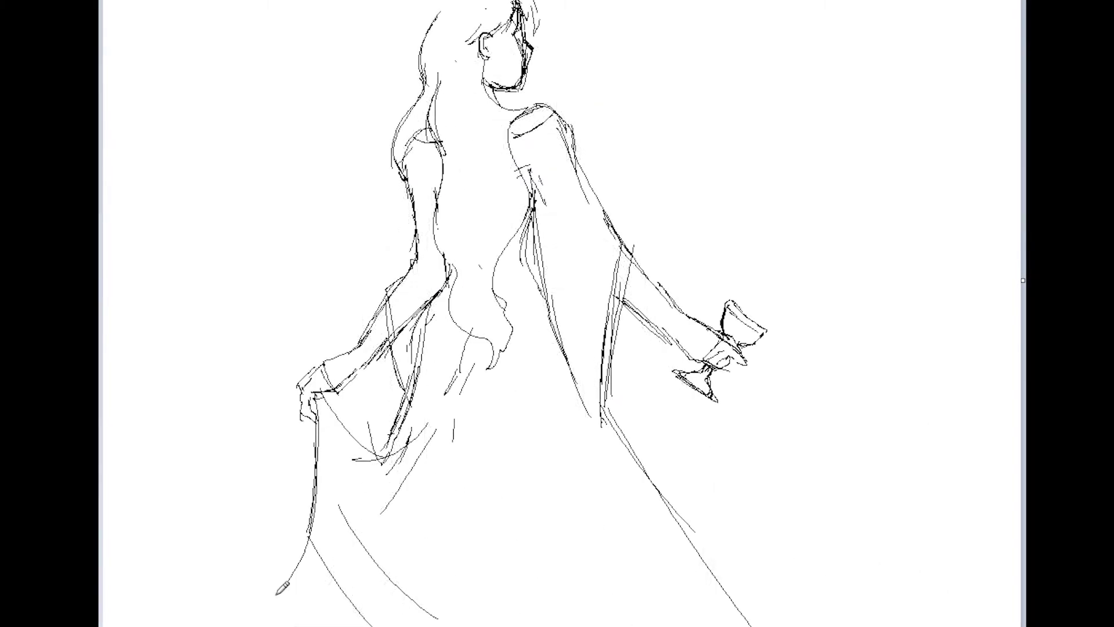
Sketch the lifted skirt's lower corner and hem, with long folds fanning out from the gathering hand
left_click_drag(307, 537, 281, 589)
left_click_drag(281, 590, 331, 626)
left_click_drag(339, 429, 430, 618)
left_click_drag(345, 429, 430, 538)
left_click_drag(436, 429, 380, 514)
left_click_drag(464, 392, 514, 626)
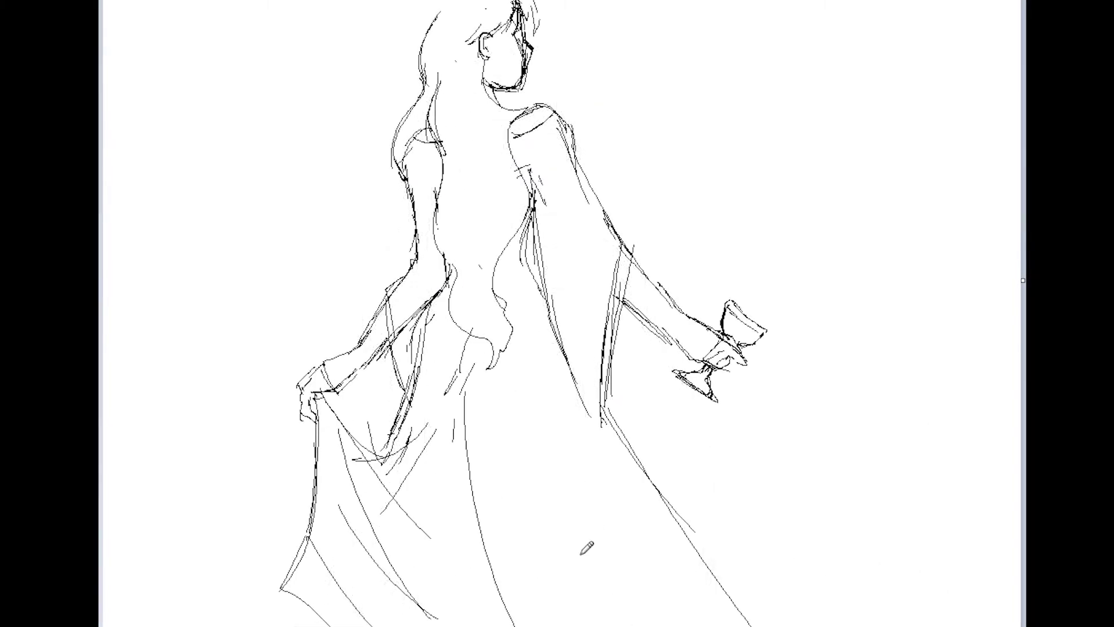
Add long folds to the flared side of the skirt and reinforce the edges of both hanging sleeves
left_click_drag(595, 420, 598, 601)
left_click_drag(605, 416, 695, 626)
left_click_drag(632, 447, 702, 579)
left_click_drag(424, 321, 390, 437)
mouse_move(395, 343)
left_mouse_down()
mouse_move(423, 294)
mouse_move(408, 347)
left_mouse_up()
left_click_drag(631, 252, 608, 383)
left_click_drag(549, 308, 583, 395)
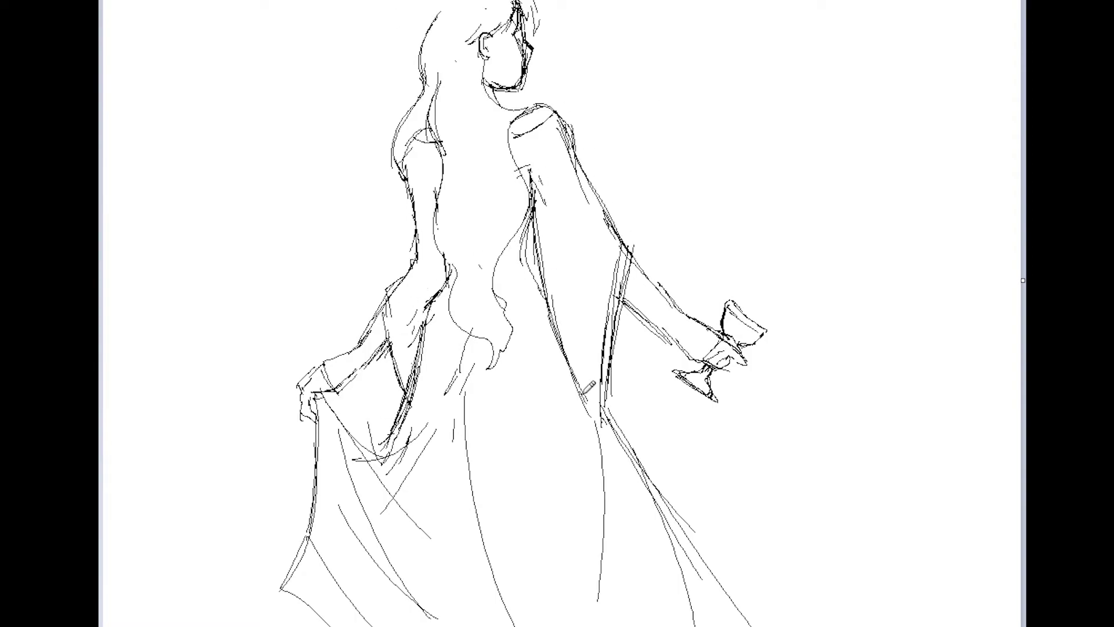
Ink the goblet arm, its hanging sleeve and the flared skirt edge with thick black lines
mouse_move(554, 112)
left_mouse_down()
mouse_move(641, 249)
mouse_move(703, 314)
mouse_move(751, 315)
mouse_move(745, 347)
mouse_move(709, 380)
mouse_move(685, 349)
mouse_move(714, 365)
left_mouse_up()
mouse_move(717, 348)
left_mouse_down()
mouse_move(748, 344)
mouse_move(622, 302)
left_mouse_up()
mouse_move(619, 309)
left_mouse_down()
mouse_move(609, 428)
mouse_move(531, 208)
left_mouse_up()
left_click_drag(547, 303, 530, 211)
left_click_drag(610, 427, 744, 565)
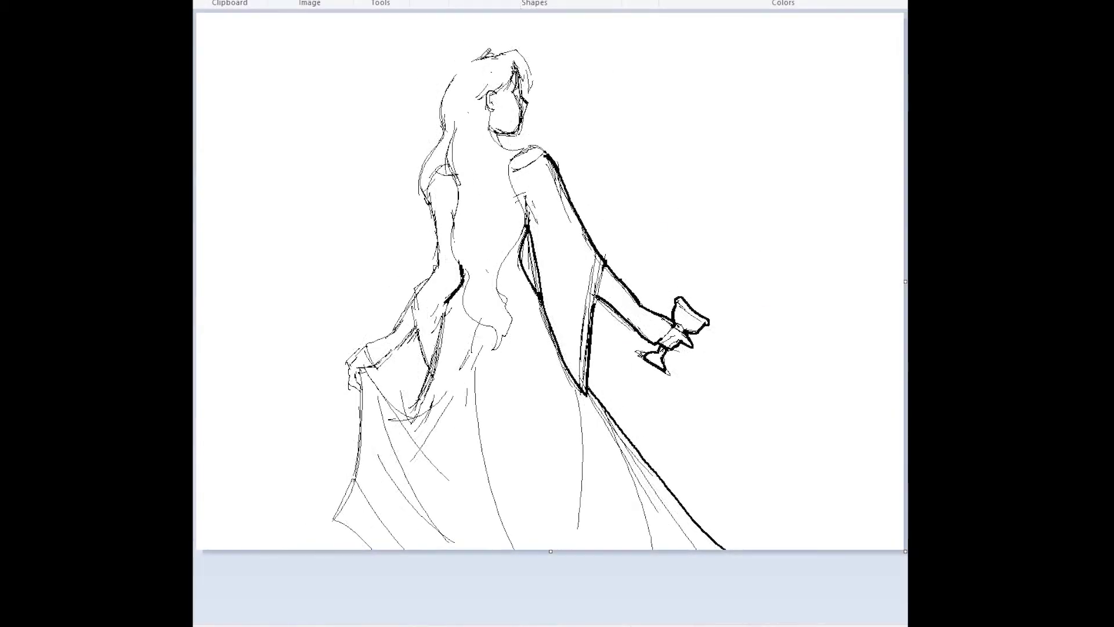
Ink the outline of the long hair, the neck and the face profile with thick black lines
left_click_drag(494, 55, 429, 203)
mouse_move(430, 184)
left_mouse_down()
mouse_move(458, 184)
mouse_move(492, 352)
left_mouse_up()
mouse_move(493, 352)
left_mouse_down()
mouse_move(514, 255)
mouse_move(512, 158)
left_mouse_up()
left_click_drag(489, 110, 518, 151)
mouse_move(513, 160)
left_mouse_down()
mouse_move(542, 151)
mouse_move(513, 158)
left_mouse_up()
mouse_move(501, 133)
left_mouse_down()
mouse_move(523, 108)
mouse_move(516, 65)
mouse_move(529, 87)
left_mouse_up()
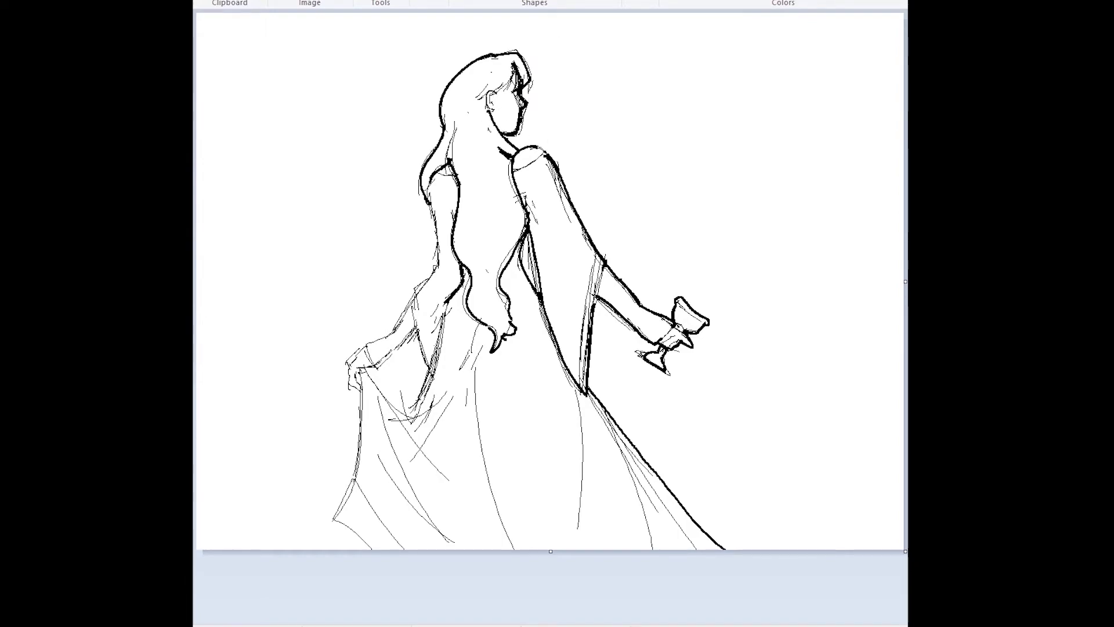
Ink the skirt-holding arm, its hanging sleeve, and the lifted skirt's outer edge and hem
left_click_drag(413, 291, 456, 431)
left_click_drag(452, 297, 457, 432)
mouse_move(413, 291)
left_mouse_down()
mouse_move(442, 265)
mouse_move(432, 176)
left_mouse_up()
mouse_move(413, 294)
left_mouse_down()
mouse_move(389, 336)
mouse_move(365, 348)
left_mouse_up()
mouse_move(366, 348)
left_mouse_down()
mouse_move(350, 388)
mouse_move(360, 369)
left_mouse_up()
mouse_move(361, 371)
left_mouse_down()
mouse_move(360, 457)
mouse_move(336, 518)
left_mouse_up()
left_click_drag(336, 518, 370, 549)
Clean up sketch lines around the hanging sleeves, and ink both cuffs and the fold below the gathering hand
left_click_drag(524, 246, 546, 330)
left_click_drag(580, 409, 585, 426)
left_click_drag(442, 316, 437, 345)
left_click_drag(449, 294, 436, 323)
left_click_drag(438, 346, 404, 413)
left_click_drag(417, 328, 361, 367)
left_click_drag(656, 343, 672, 327)
left_click_drag(365, 348, 372, 367)
left_click_drag(363, 371, 392, 432)
Redraw the goblet arm's hanging sleeve with one long inner edge and clear the sketch lines beside it
left_click_drag(529, 196, 535, 222)
mouse_move(532, 229)
left_mouse_down()
mouse_move(576, 396)
mouse_move(587, 394)
left_mouse_up()
left_click_drag(526, 201, 563, 373)
left_click_drag(550, 253, 571, 402)
left_click_drag(588, 349, 571, 423)
left_click_drag(590, 380, 592, 341)
left_click_drag(560, 369, 554, 315)
Tidy the goblet arm's outer sleeve edge, forearm and shoulder opening
left_click_drag(593, 257, 581, 373)
mouse_move(594, 303)
left_mouse_down()
mouse_move(603, 268)
mouse_move(636, 326)
left_mouse_up()
mouse_move(623, 316)
left_mouse_down()
mouse_move(658, 346)
mouse_move(676, 330)
left_mouse_up()
left_click_drag(676, 334, 669, 339)
mouse_move(635, 352)
left_mouse_down()
mouse_move(646, 357)
mouse_move(601, 304)
left_mouse_up()
left_click_drag(554, 177, 571, 222)
mouse_move(566, 203)
left_mouse_down()
mouse_move(546, 160)
mouse_move(570, 198)
left_mouse_up()
left_click_drag(543, 154, 516, 169)
Define the ear, fringe and hair strands, and refine the hair's edges and the tip of the skirt-holding arm's sleeve
left_click_drag(494, 92, 491, 110)
left_click_drag(490, 94, 508, 89)
left_click_drag(455, 128, 451, 159)
left_click_drag(514, 180, 527, 224)
left_click_drag(527, 226, 513, 252)
left_click_drag(478, 331, 464, 284)
mouse_move(448, 402)
left_mouse_down()
mouse_move(439, 385)
mouse_move(428, 428)
left_mouse_up()
left_click_drag(428, 429, 435, 390)
left_click_drag(490, 91, 478, 99)
left_click_drag(456, 128, 451, 157)
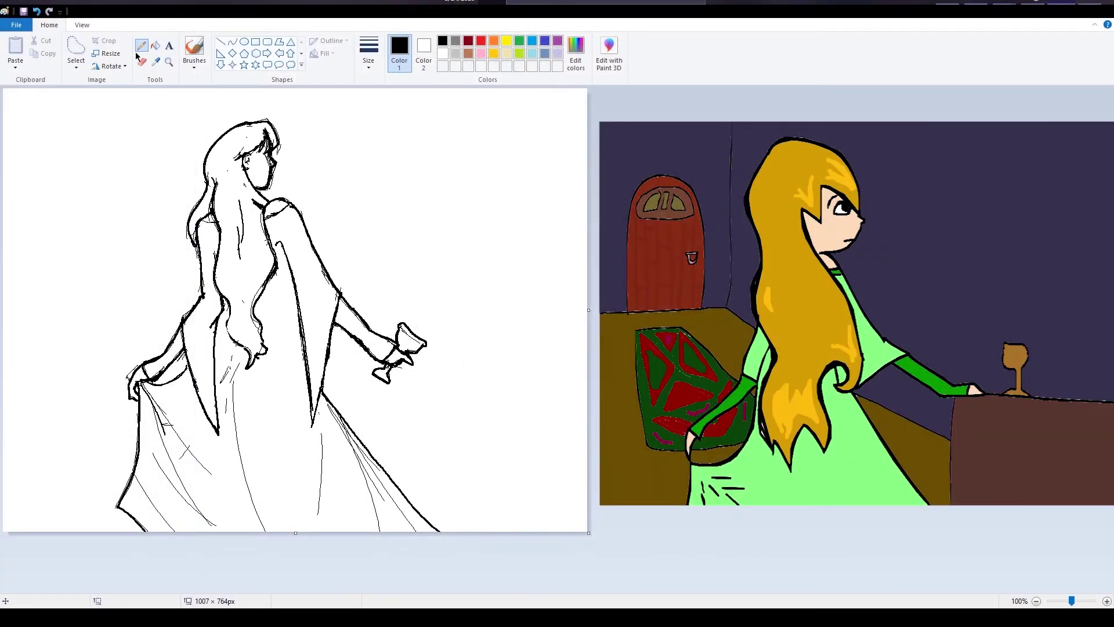
Pencil a short line for the eye on the face
left_click(141, 62)
left_click(142, 45)
left_click_drag(264, 154, 271, 156)
Try a lime green fill on the dress and undo it
left_click(519, 53)
left_click(155, 46)
left_click(278, 360)
key("ctrl+z")
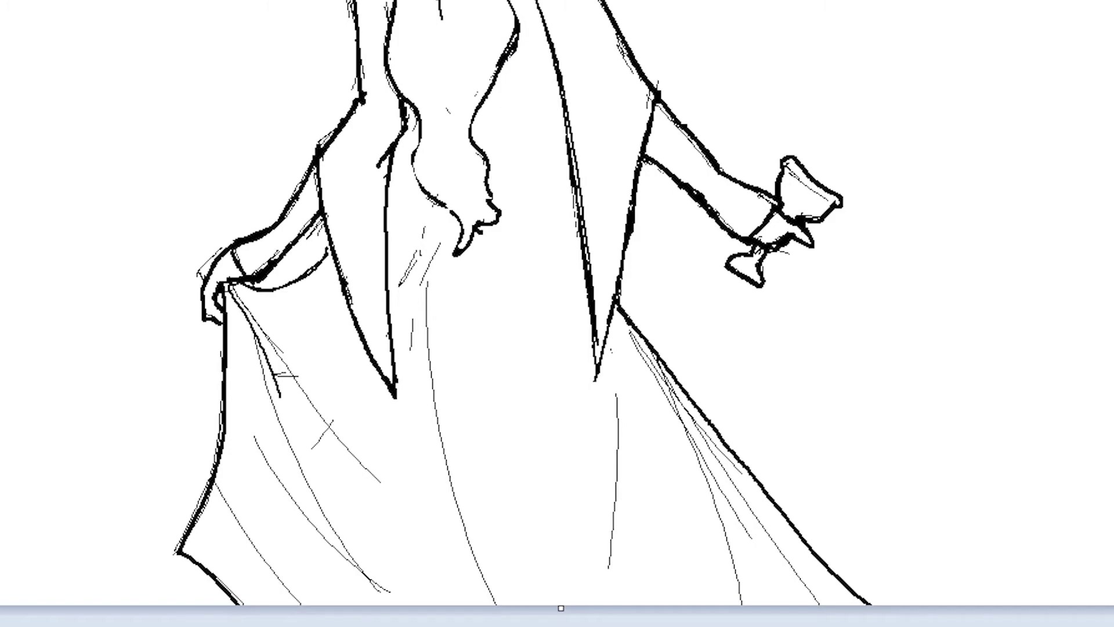
Erase the stray sketch lines around the goblet hand, the gathering hand, the upper skirt and below the hair tip
left_click_drag(786, 253, 775, 251)
left_click_drag(320, 223, 307, 238)
left_click_drag(199, 275, 222, 249)
left_click_drag(299, 385, 243, 303)
left_click_drag(278, 348, 290, 374)
left_click_drag(424, 227, 411, 348)
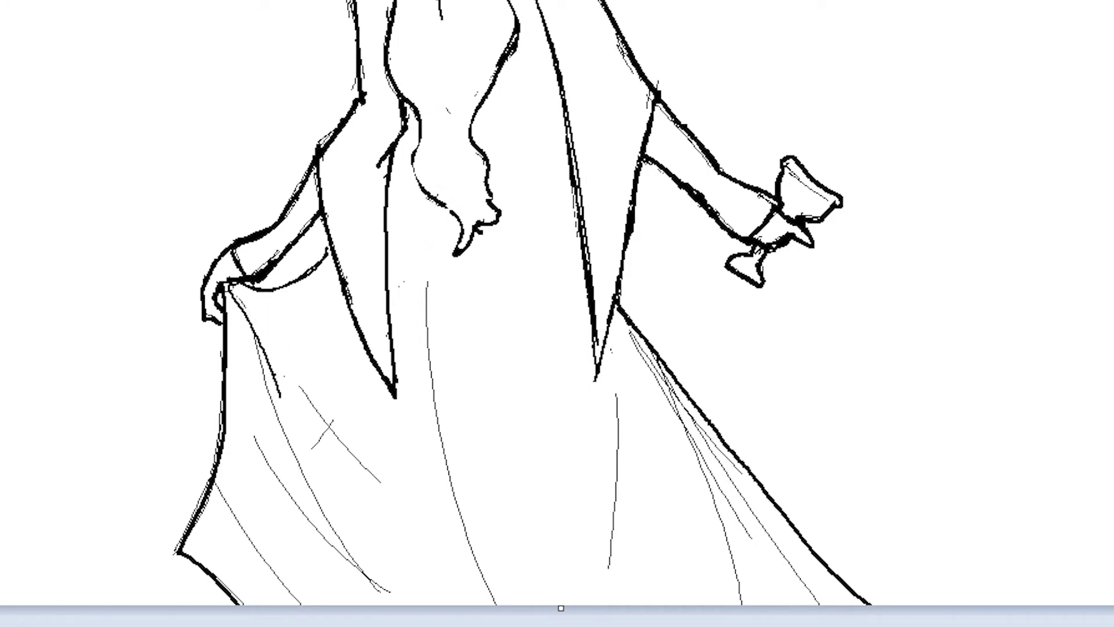
Ink the woman's waist line between the hair and the goblet-side sleeve, and reinforce the skirt's outer edge below it
left_click_drag(535, 1, 544, 25)
mouse_move(544, 29)
left_mouse_down()
mouse_move(527, 112)
mouse_move(580, 240)
left_mouse_up()
left_click_drag(618, 308, 856, 604)
Erase the surplus fold and cross lines on the skirt near the outer edge and below the gathering hand
left_click_drag(746, 533, 633, 338)
left_click_drag(691, 432, 814, 600)
left_click_drag(312, 444, 332, 422)
left_click_drag(302, 389, 378, 478)
left_click_drag(280, 394, 261, 338)
Thicken the outlines of both hanging sleeves and the gathered skirt edge beside the holding hand
mouse_move(326, 159)
left_mouse_down()
mouse_move(340, 139)
mouse_move(313, 155)
mouse_move(321, 207)
left_mouse_up()
mouse_move(405, 105)
left_mouse_down()
mouse_move(407, 139)
mouse_move(393, 172)
left_mouse_up()
left_click_drag(278, 290, 331, 246)
left_click_drag(589, 307, 596, 380)
mouse_move(595, 380)
left_mouse_down()
mouse_move(617, 305)
mouse_move(556, 75)
left_mouse_up()
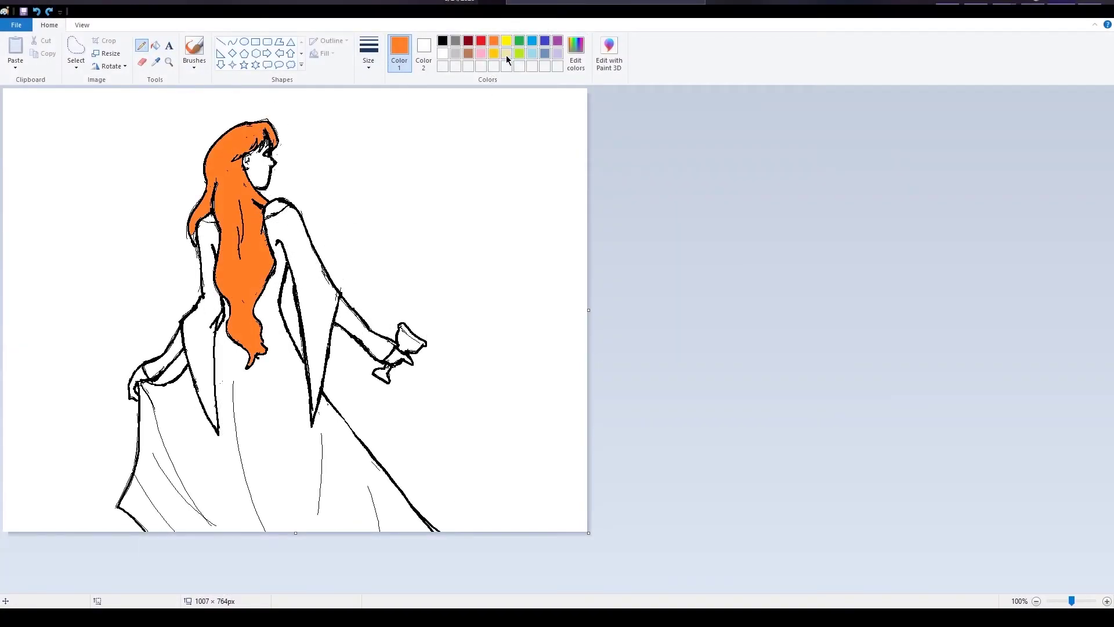
Fill the face, both shoulders and both hands with a peach skin tone
left_click(506, 55)
left_click(534, 383)
left_click(156, 46)
left_click(140, 376)
left_click(260, 173)
left_click(276, 208)
left_click(209, 219)
left_click(398, 356)
left_click(520, 53)
left_click(272, 429)
key("ctrl+z")
Mix a custom bright green and fill the dress, including the skirt, bodice and hanging sleeves
left_click(575, 60)
left_click(680, 260)
left_click(223, 486)
left_click(137, 508)
left_click(202, 261)
left_click(194, 49)
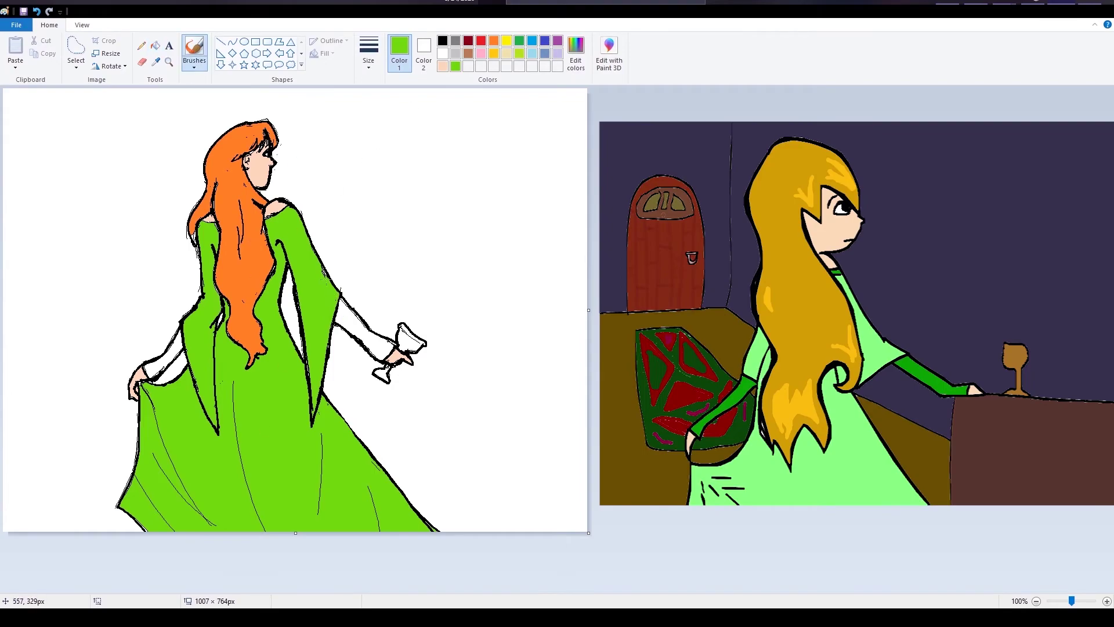
Mix a darker custom green and fill the fitted undersleeves on both forearms
left_click(519, 42)
left_click(576, 60)
left_click(155, 46)
left_click(362, 333)
left_click(164, 360)
left_click(141, 46)
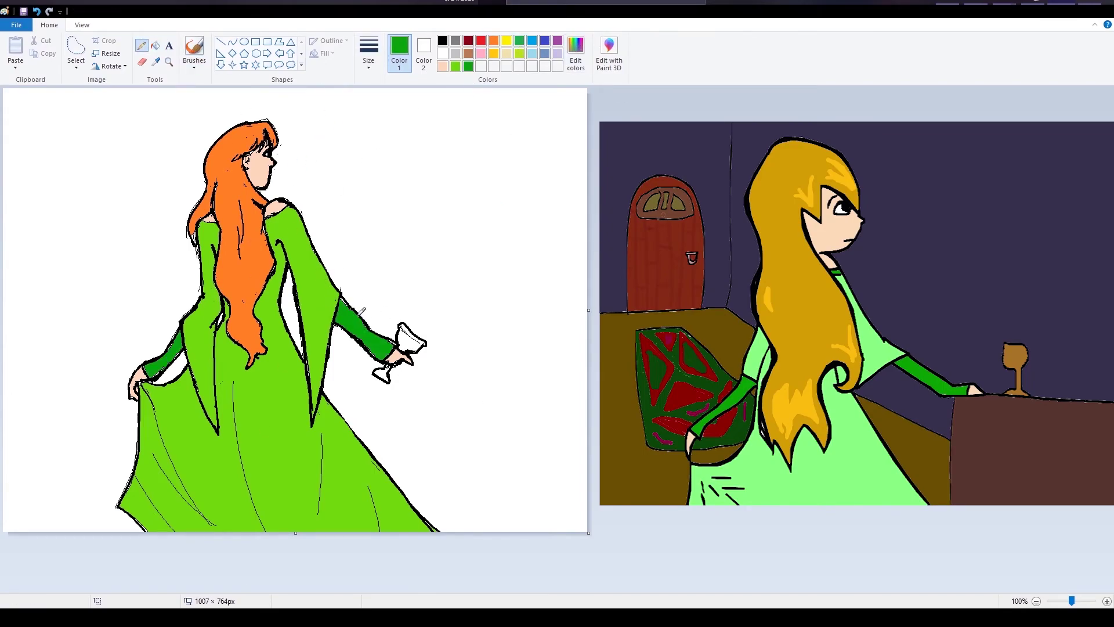
left_click_drag(371, 354, 356, 319)
Fill the goblet's cup, stem and base with gold
left_click(494, 54)
left_click(156, 46)
left_click(411, 343)
left_click(381, 373)
left_click(390, 365)
left_click(141, 46)
key("ctrl+z")
Touch up the outline of the hair lock behind the far shoulder with a black brush
left_click(494, 41)
left_click(519, 40)
left_click(494, 41)
left_click(195, 48)
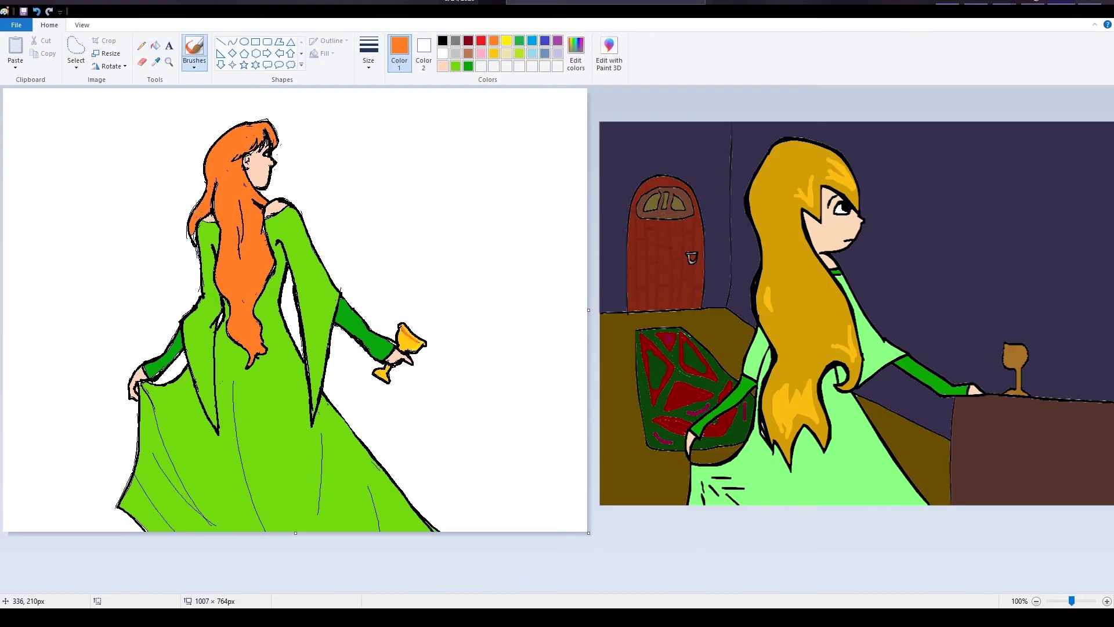
left_click(442, 41)
mouse_move(189, 232)
left_mouse_down()
mouse_move(197, 248)
mouse_move(192, 207)
left_mouse_up()
Fill the background with indigo, including the gaps between the arms and the dress
left_click(443, 53)
left_click(519, 41)
left_click(545, 40)
left_click(155, 46)
left_click(365, 197)
left_click(292, 308)
left_click(174, 371)
left_click(220, 320)
left_click(194, 47)
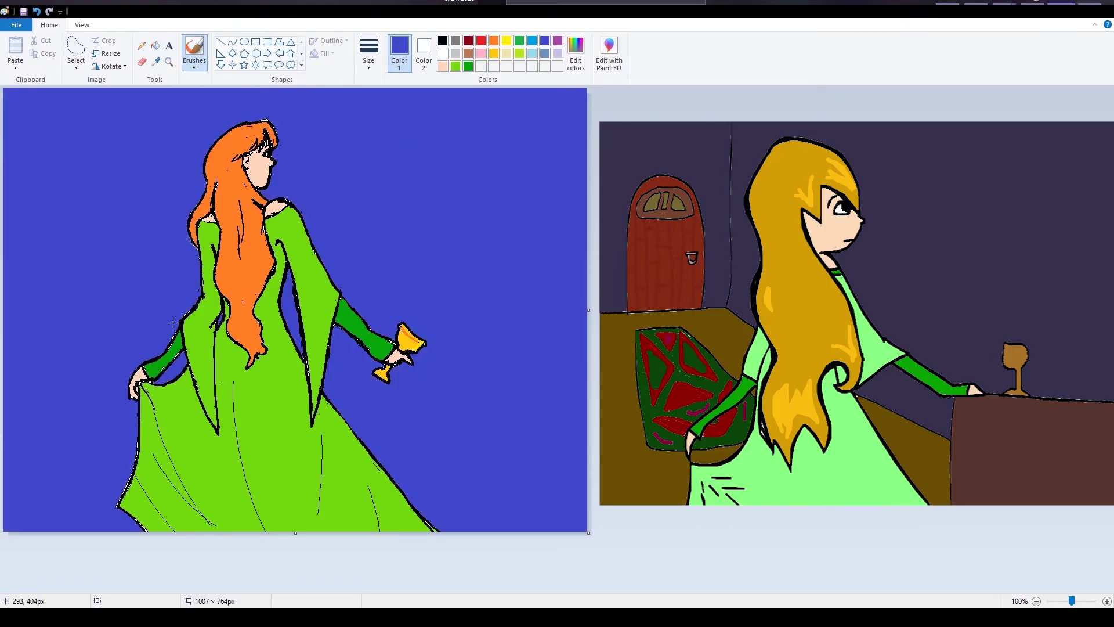
Shade the gathering arm's undersleeve dark green, then outline and fill a medium green shadow across the skirt
left_click(468, 65)
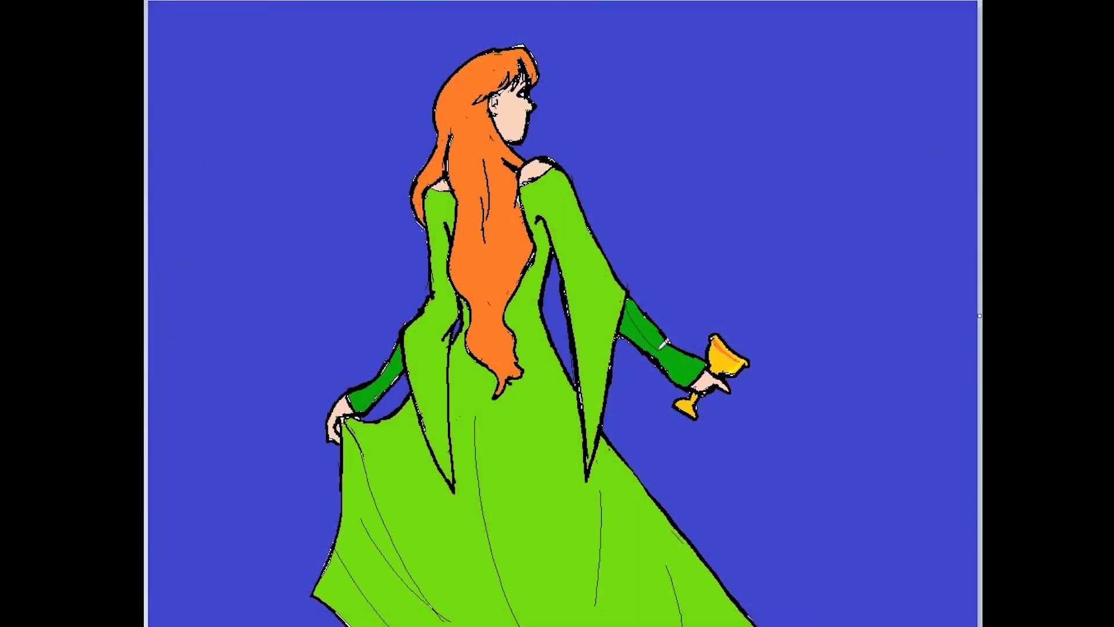
left_click(369, 397)
mouse_move(403, 406)
left_mouse_down()
mouse_move(465, 515)
mouse_move(479, 492)
left_mouse_up()
left_click_drag(476, 444, 670, 625)
left_click(377, 600)
Outline and fill medium green shadows on both hanging sleeves and on the back beneath the hair
mouse_move(520, 285)
left_mouse_down()
mouse_move(477, 417)
mouse_move(450, 400)
left_mouse_up()
left_click_drag(433, 298, 448, 401)
left_click(466, 384)
left_click(419, 374)
mouse_move(536, 223)
left_mouse_down()
mouse_move(544, 266)
mouse_move(614, 333)
left_mouse_up()
left_click(590, 366)
left_click(546, 241)
Draw a jagged shadow boundary through the hair and fill the shaded part with orange-red
mouse_move(449, 80)
left_mouse_down()
mouse_move(471, 186)
mouse_move(523, 215)
left_mouse_up()
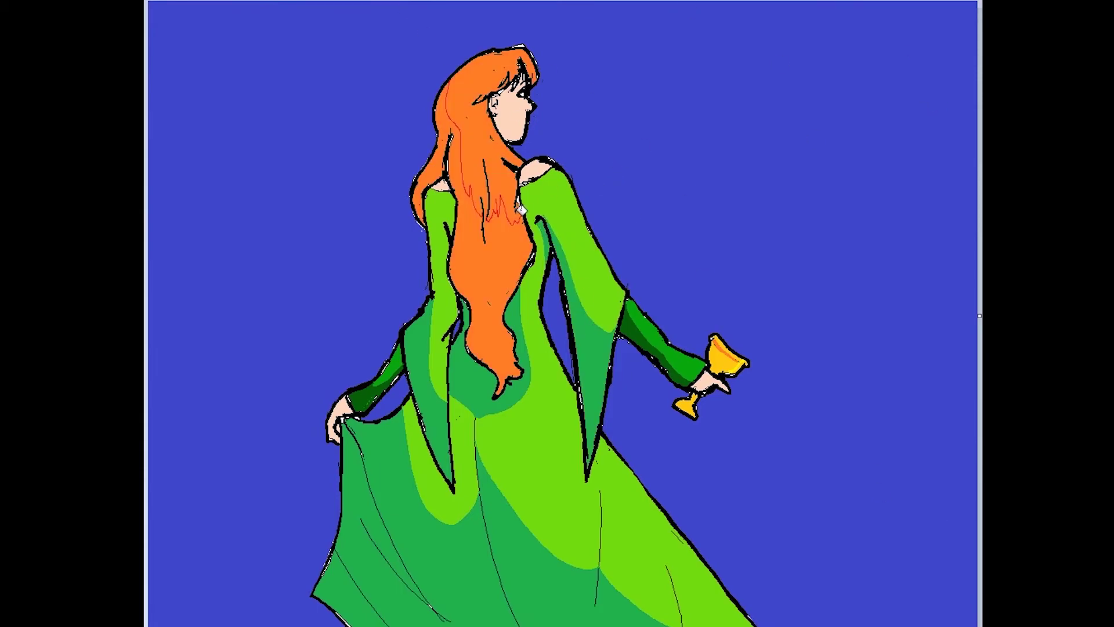
left_click(510, 250)
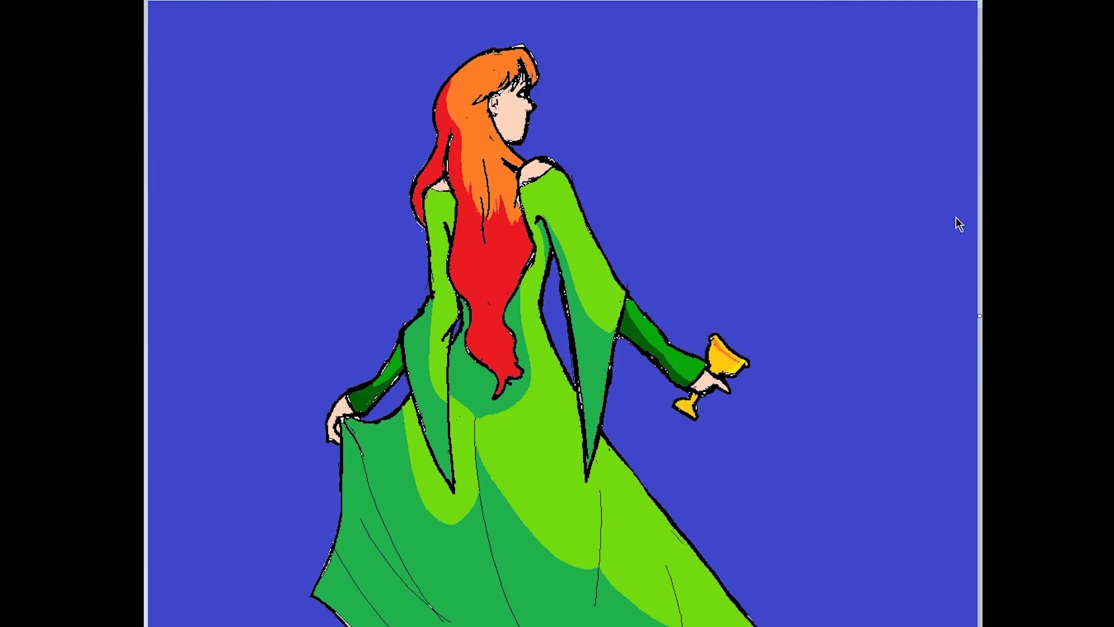
left_click(509, 245)
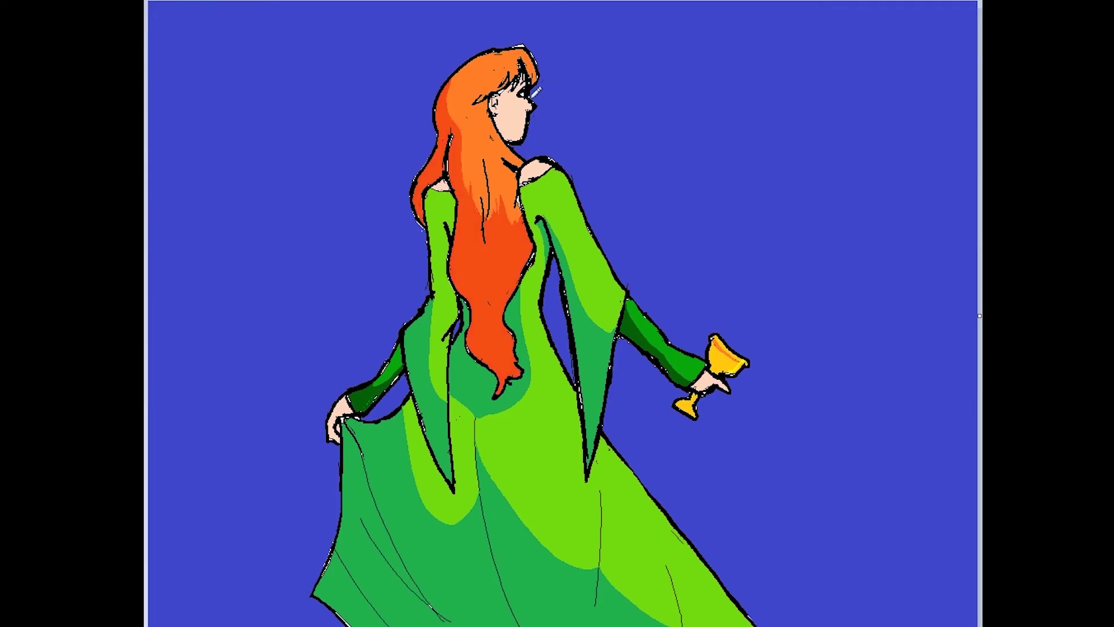
Shade the far shoulder brown and fill the rest of the skirt-holding side of the dress with the medium green shadow
left_click(444, 184)
left_click(441, 290)
left_click(458, 498)
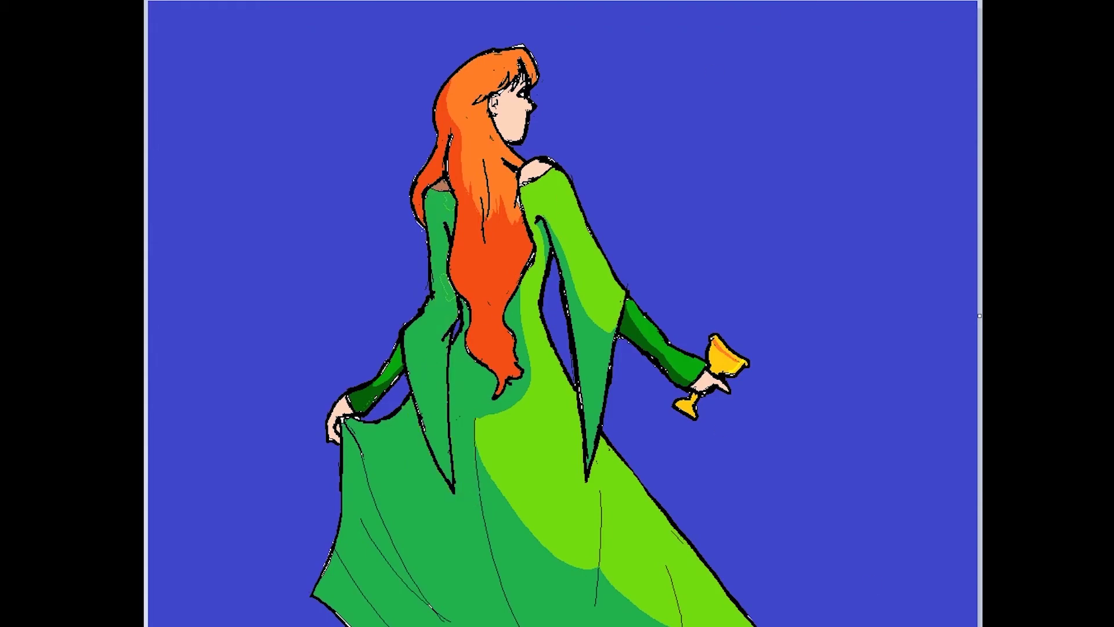
Widen the green shadow across the middle of the skirt and restore an orange lit area along the hair's inner edge
left_click_drag(510, 408, 568, 562)
left_click(500, 464)
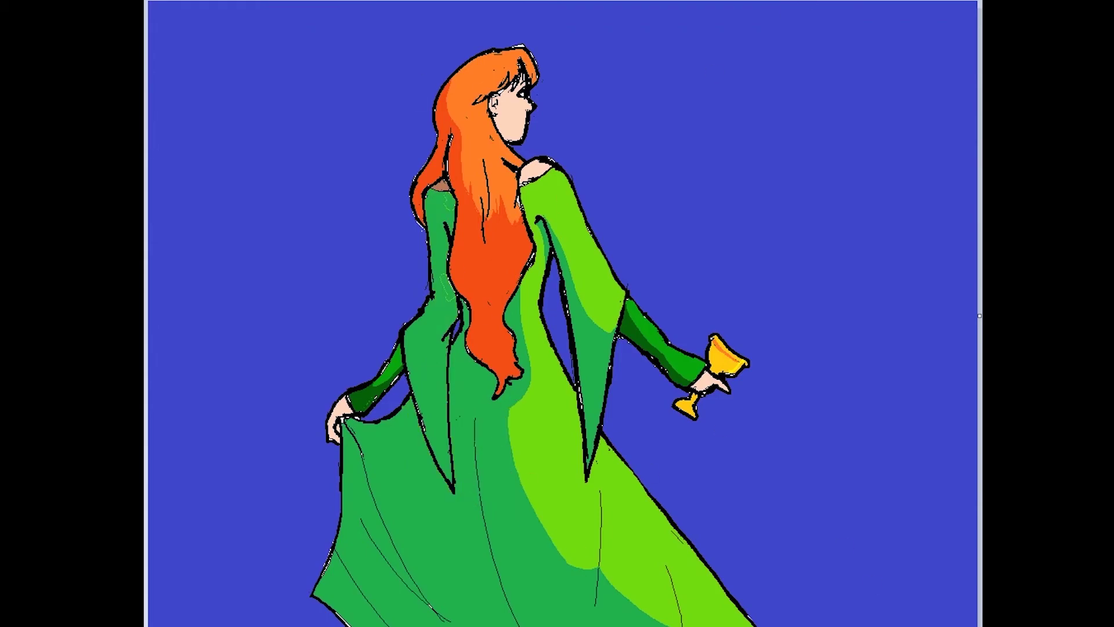
left_click_drag(502, 203, 523, 266)
left_click(519, 240)
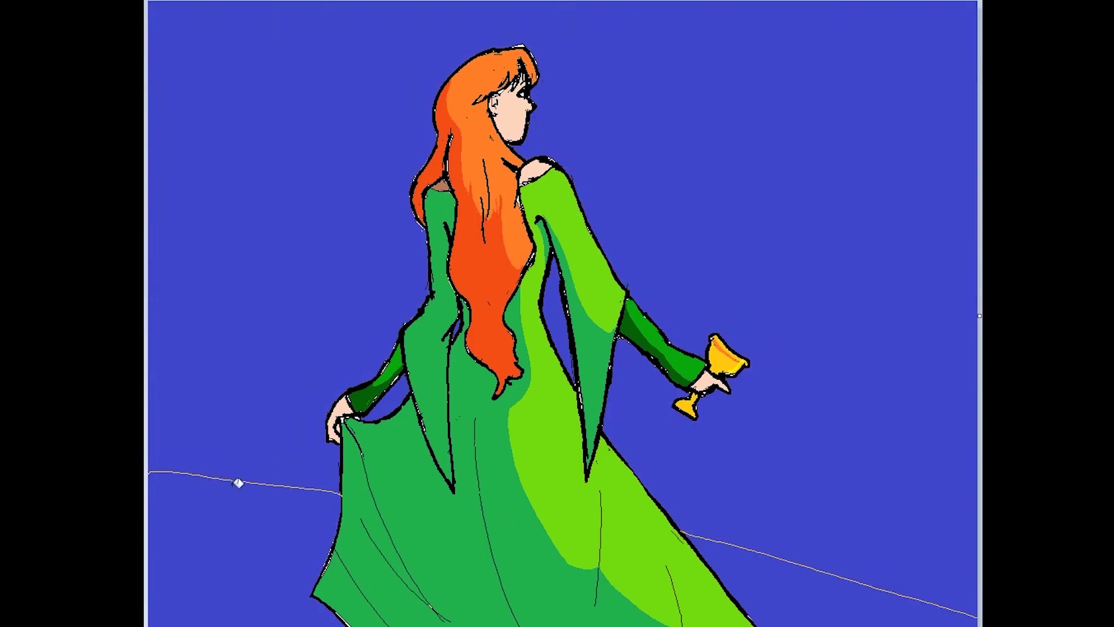
Draw a sloping ground line on both sides of the skirt and fill the ground below it with brown
left_click_drag(341, 504, 156, 448)
left_click_drag(713, 568, 897, 625)
left_click(244, 551)
key("ctrl+z")
left_click(768, 608)
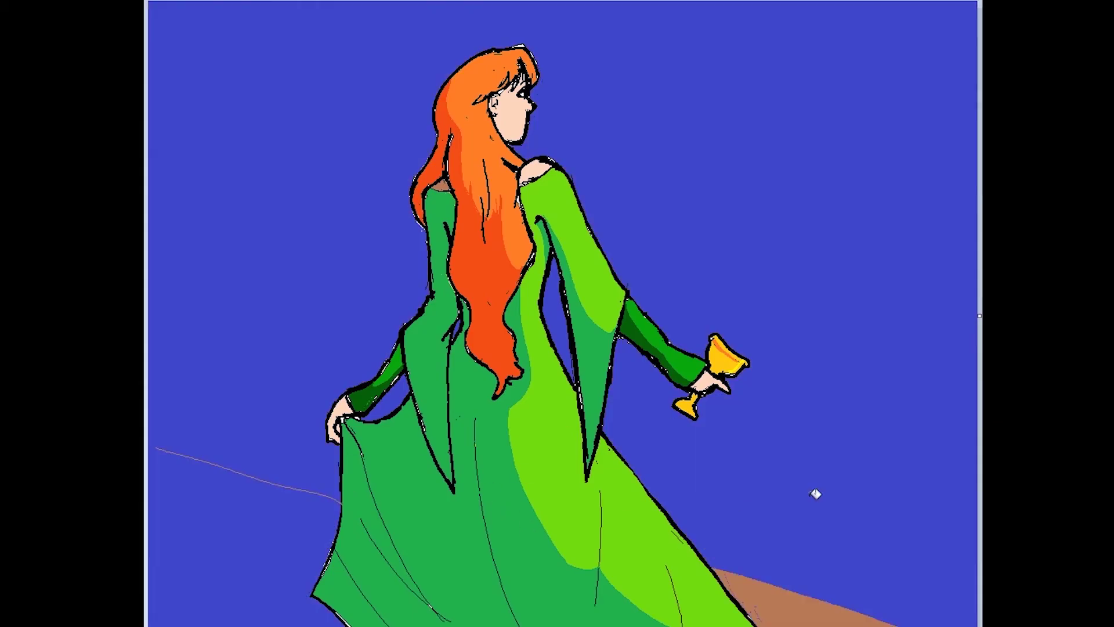
left_click_drag(159, 445, 144, 624)
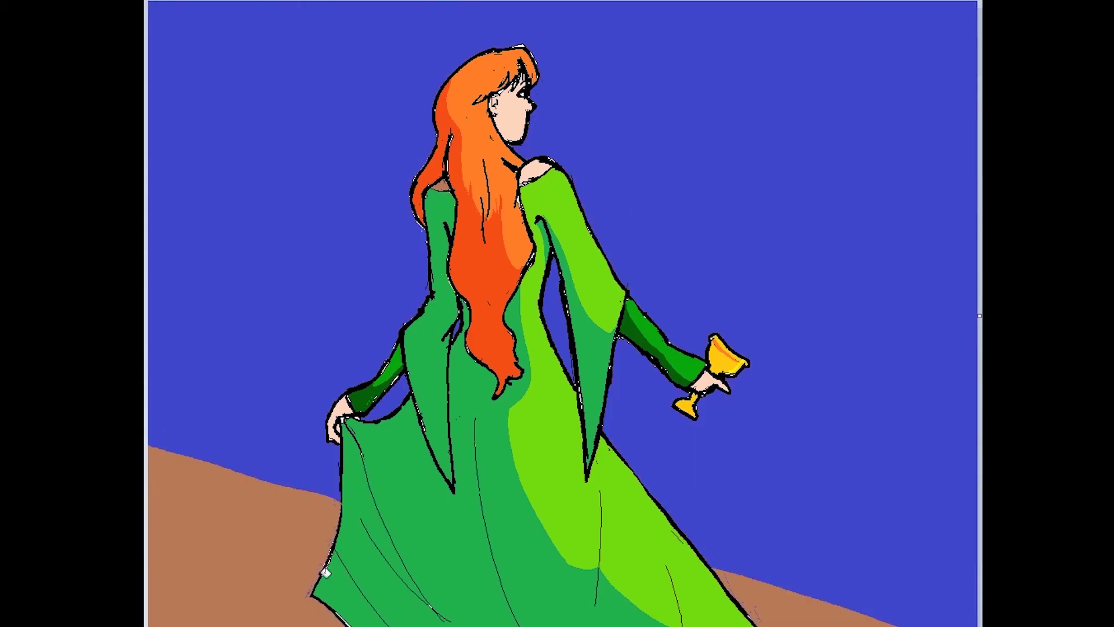
Outline a curved shadow on the ground beside the skirt's hem and fill it with darker brown
left_click(249, 606)
left_click_drag(228, 586, 152, 625)
left_click(195, 614)
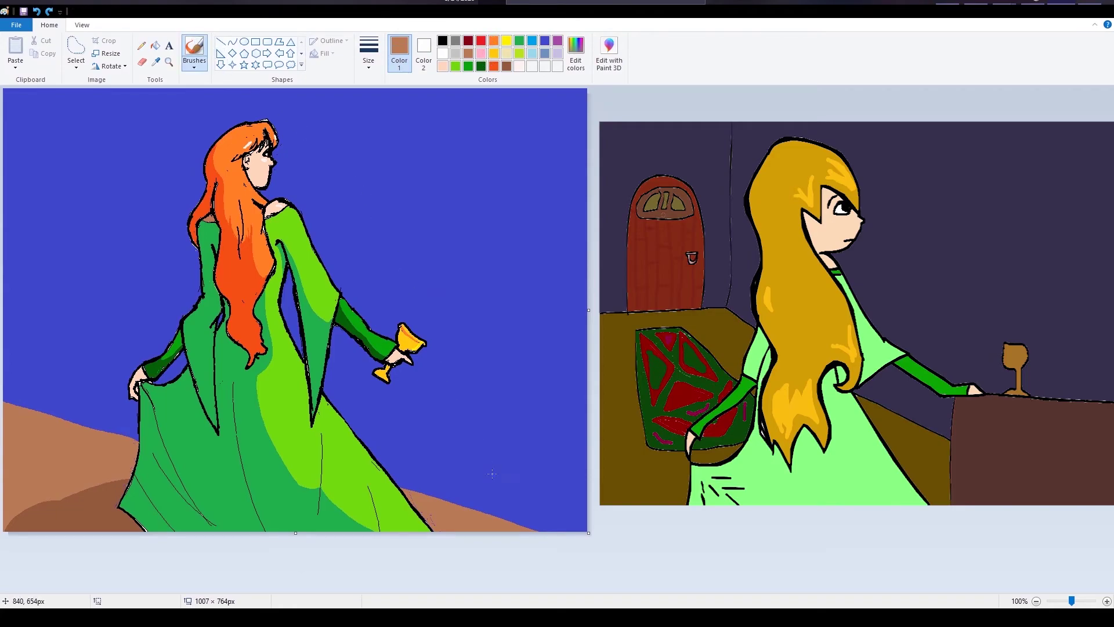
Sign the drawing with a brown circled mark on the background beside the skirt
mouse_move(491, 474)
left_mouse_down()
mouse_move(506, 493)
mouse_move(520, 458)
mouse_move(490, 508)
left_mouse_up()
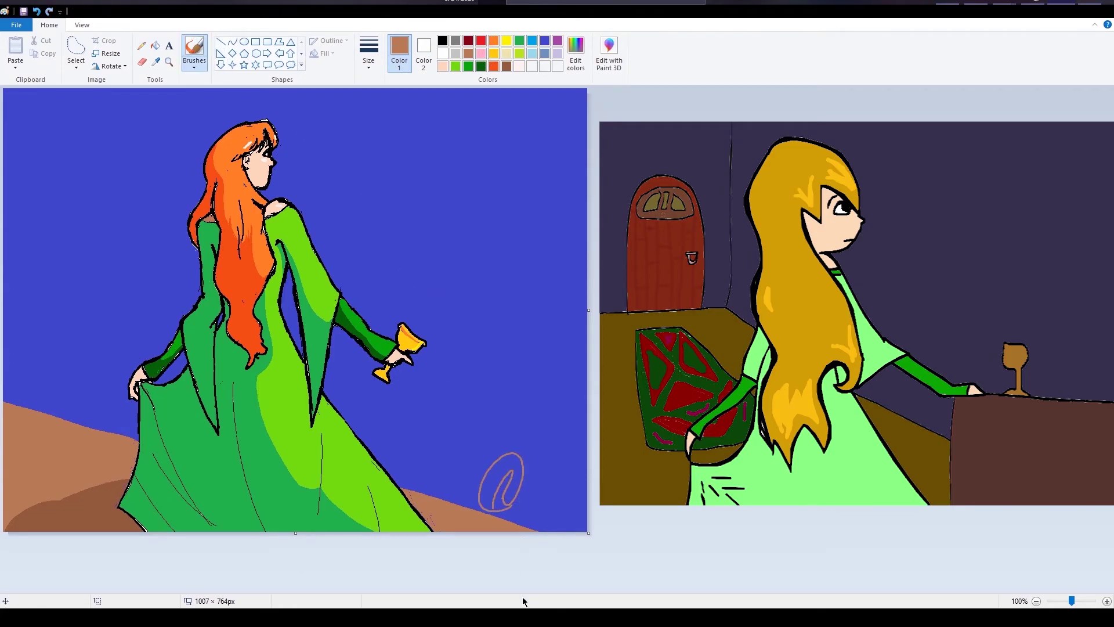